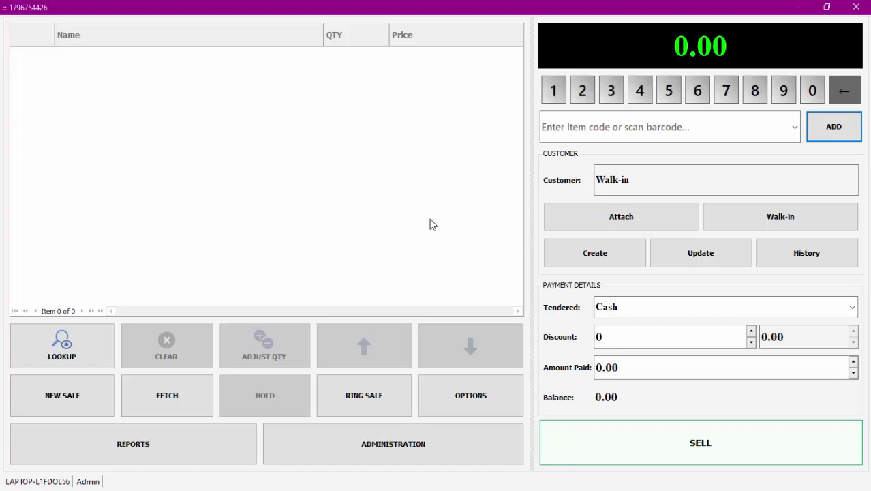
Open category management in the administration area and create a category named Anti-Malaria.
click(399, 442)
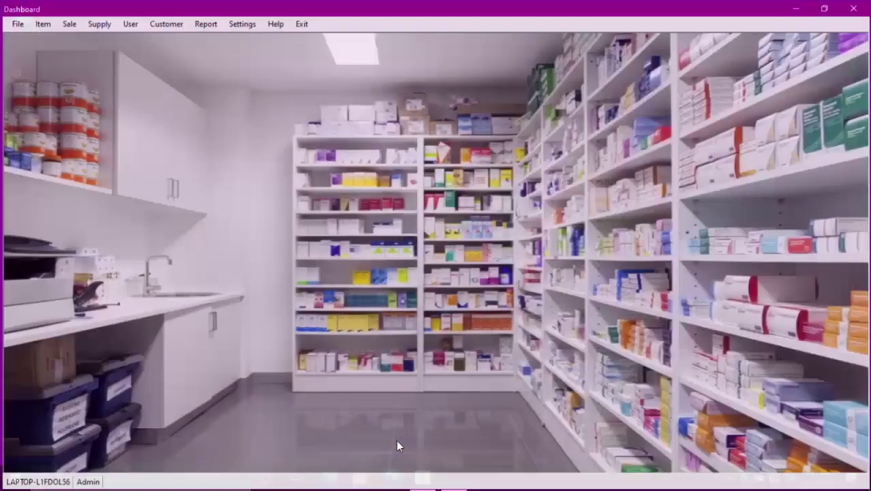
click(40, 22)
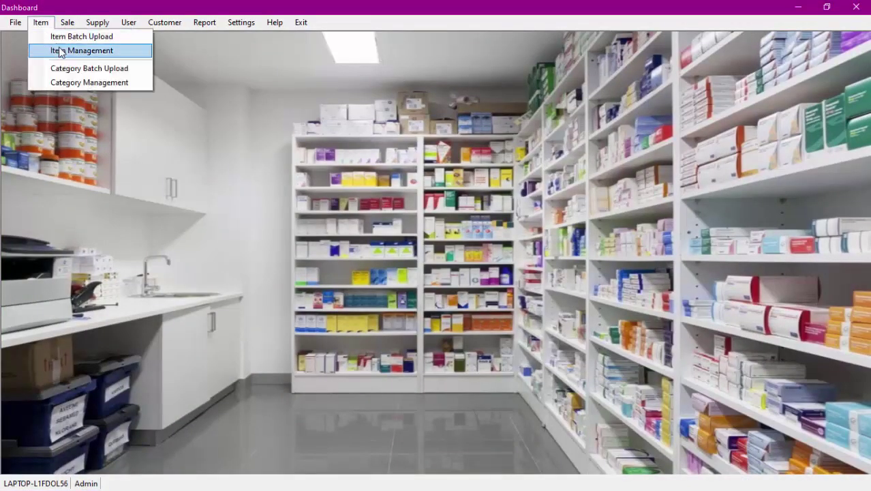
click(73, 83)
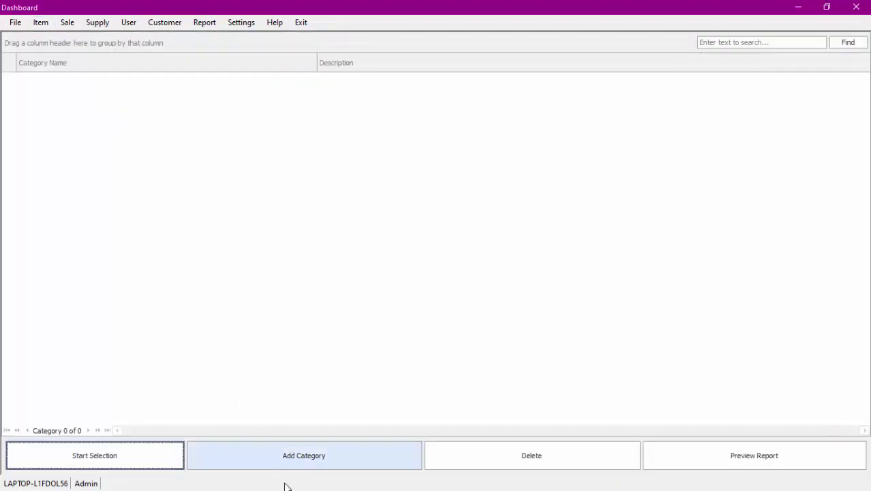
click(330, 457)
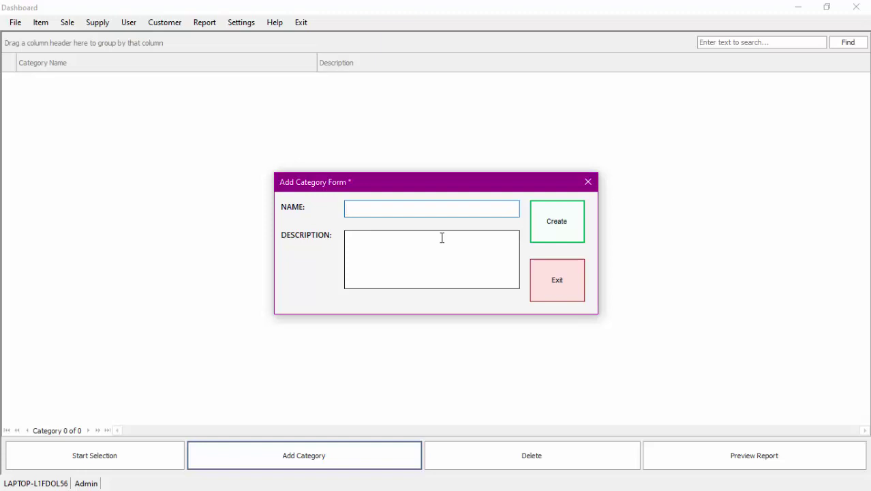
text(Anti-Malaria)
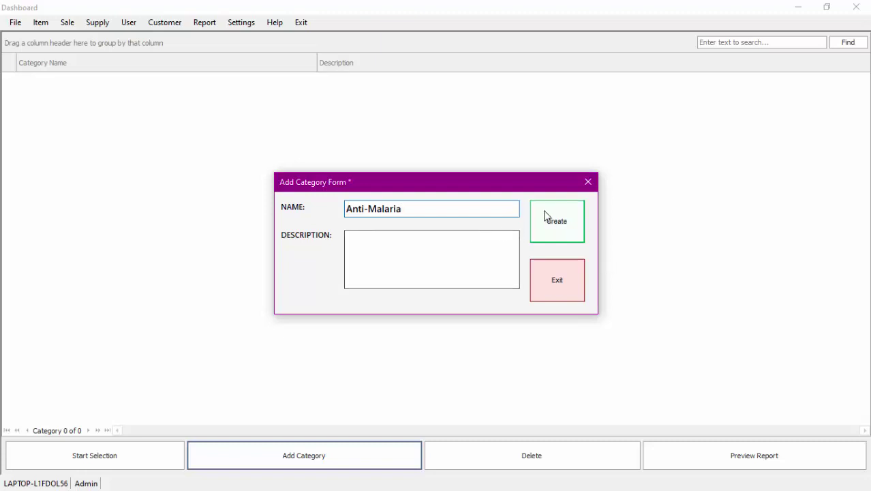
click(552, 218)
click(435, 270)
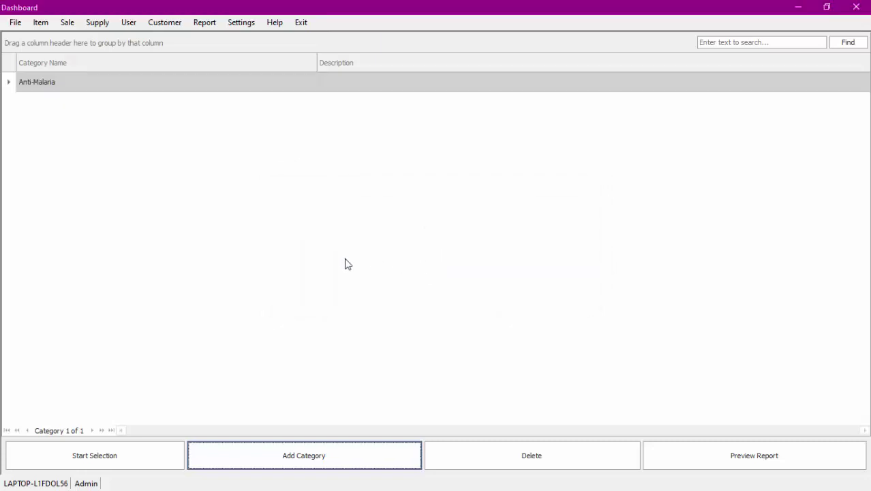
Create a second item category named Anti-Fungi.
click(251, 461)
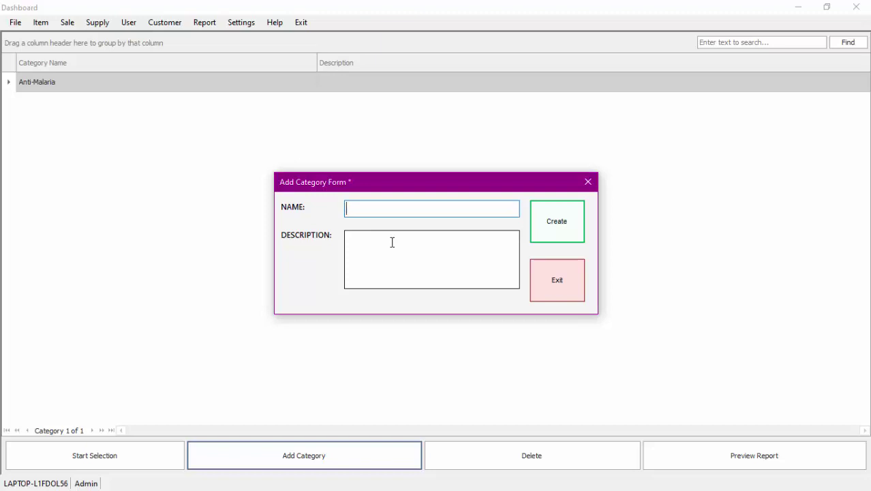
text(An)
text(ti-Fun)
text(ga)
click(534, 221)
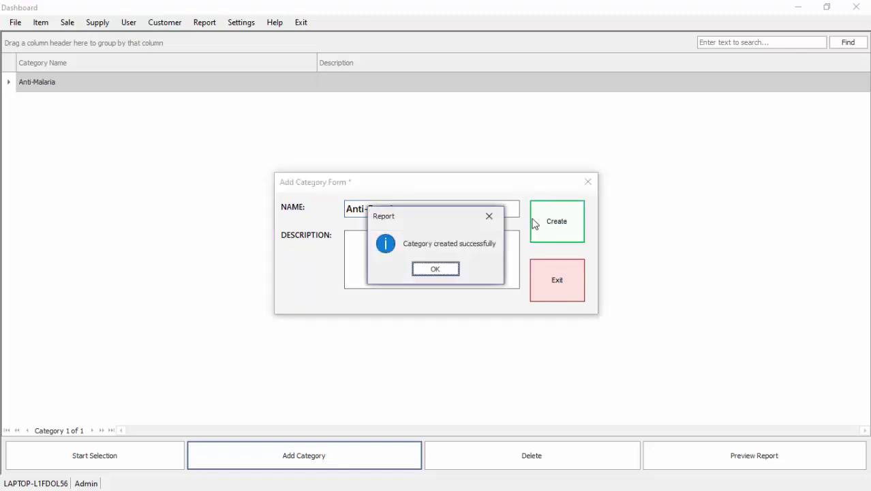
click(435, 270)
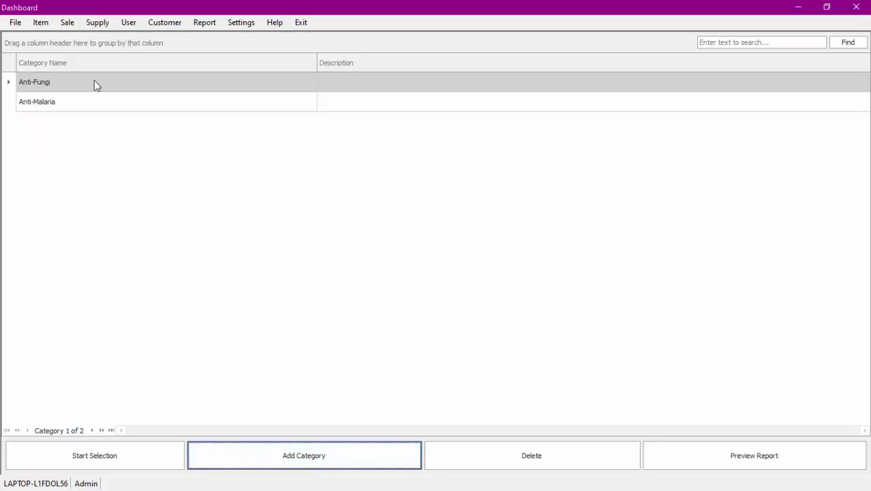
Start a new item in item management with a generated code, the name Coaterm and the category Anti-Malaria.
click(42, 25)
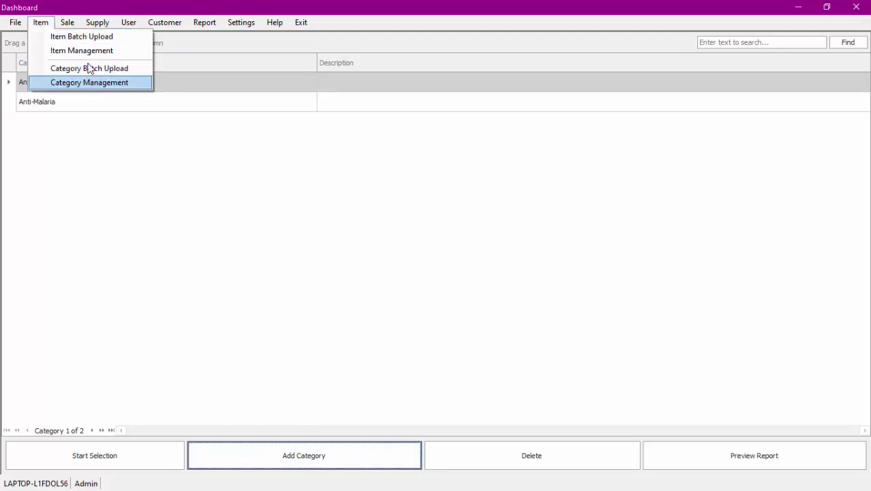
click(90, 51)
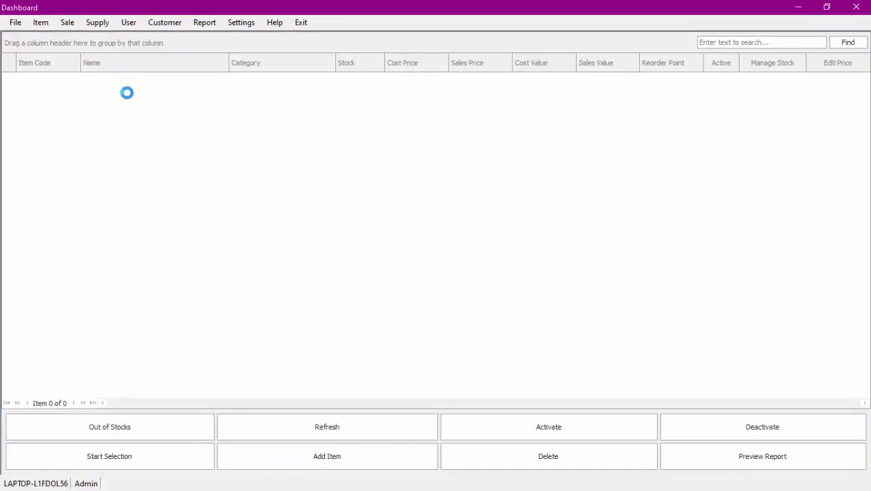
click(315, 462)
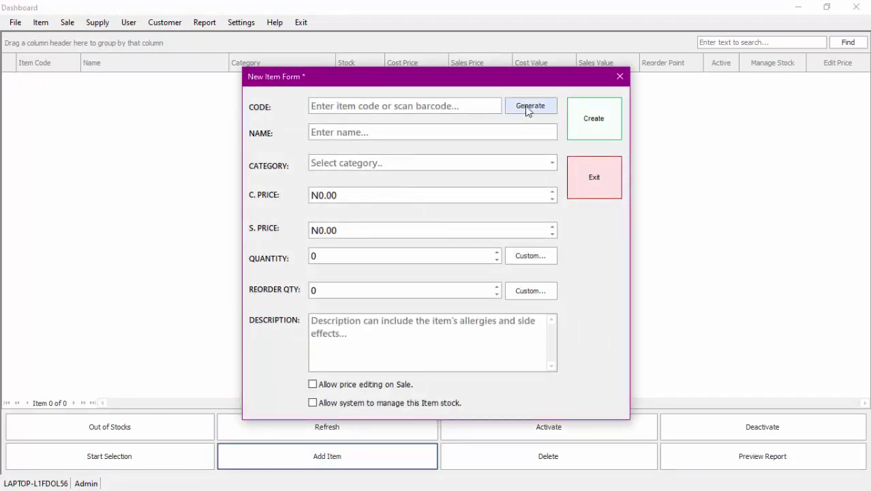
click(525, 106)
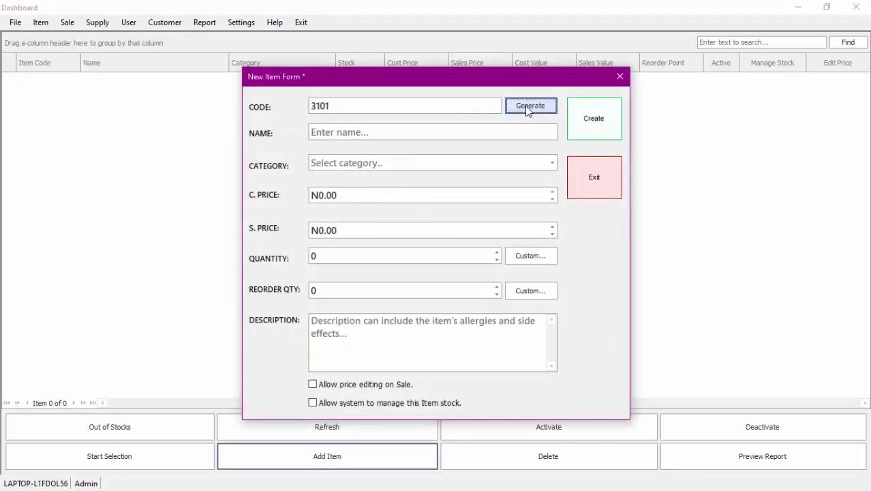
click(360, 133)
text(Coa)
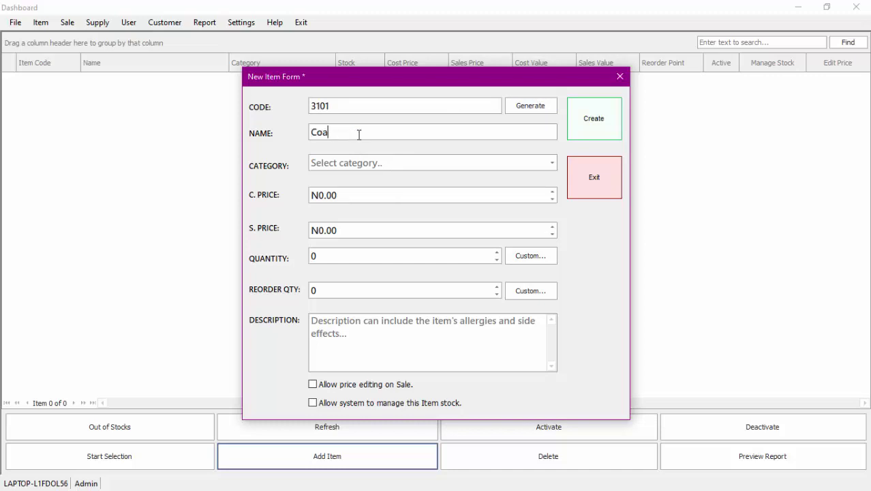
text(term)
click(375, 164)
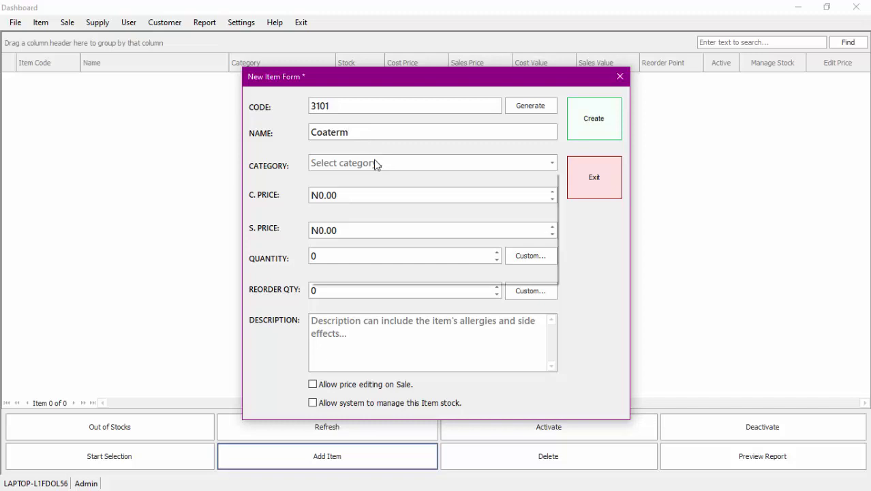
click(344, 193)
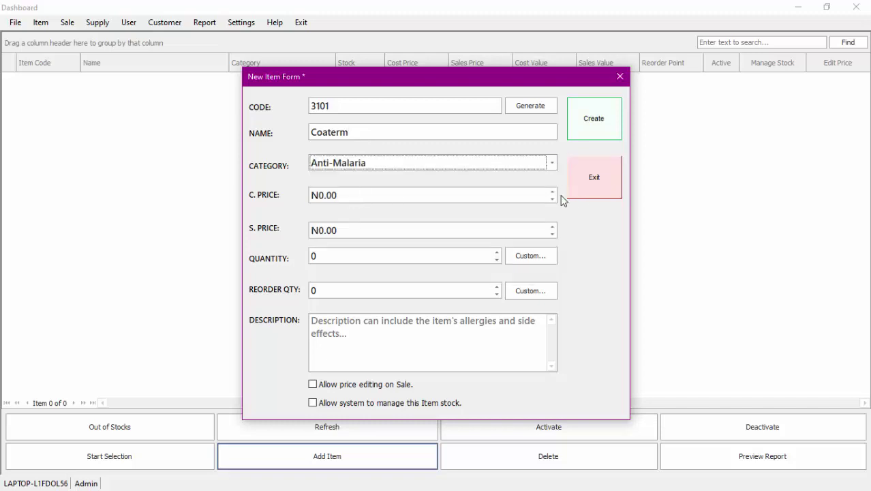
Set Coaterm's cost price to 1,850 and its sales price to 2,300.
click(400, 200)
text(1,8)
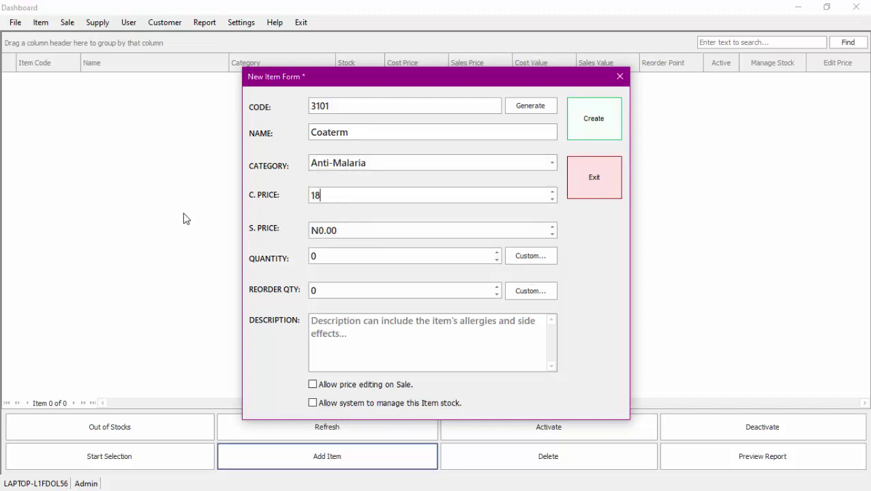
text(50)
click(347, 230)
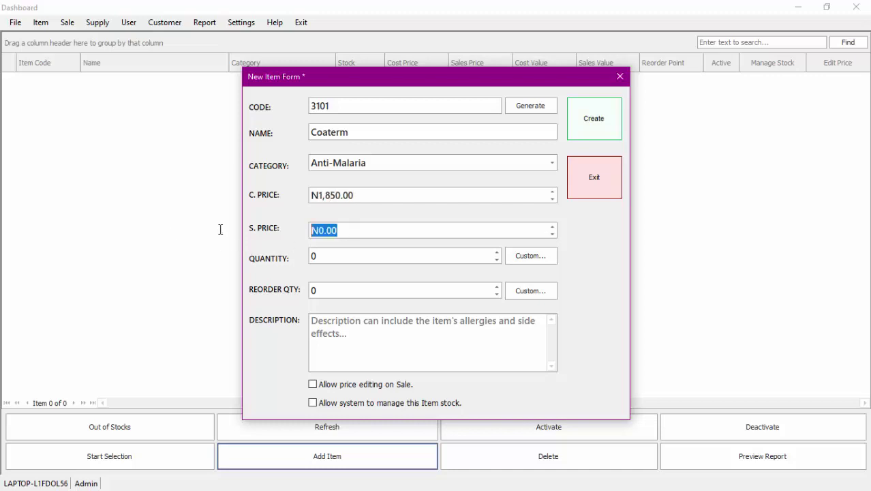
text(2300)
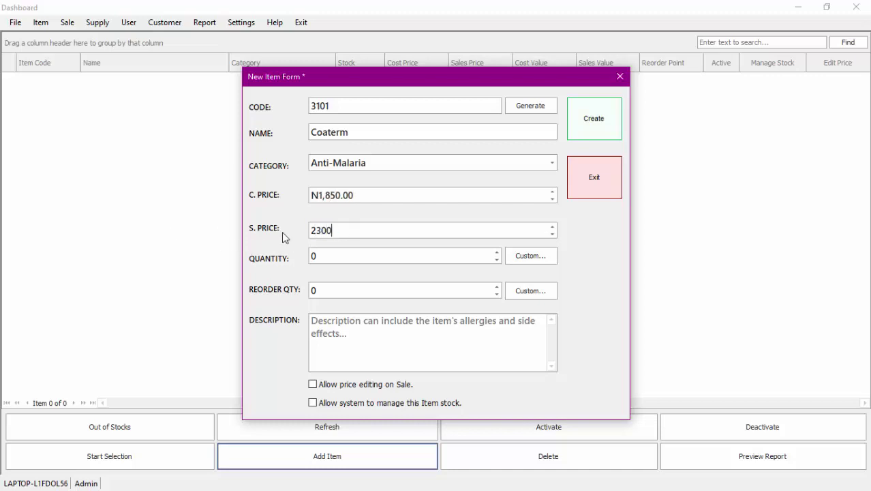
Set Coaterm's quantity to 15 and its reorder quantity to 5.
click(389, 256)
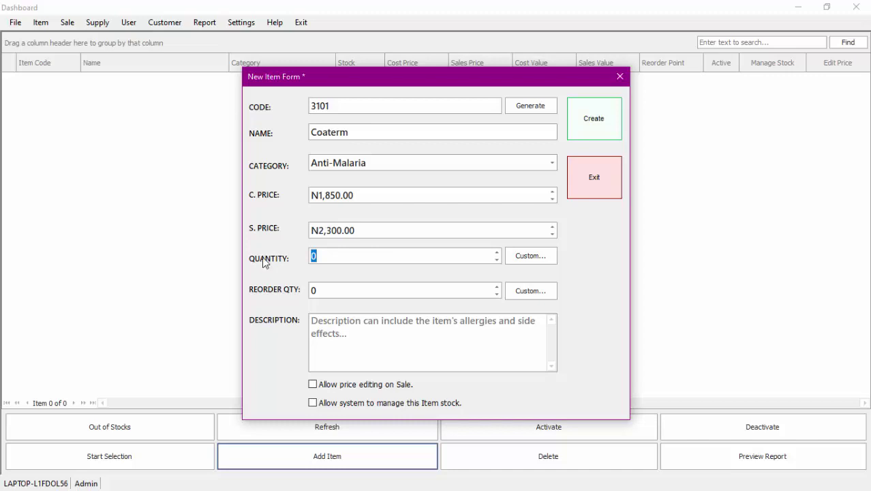
text(15)
click(355, 285)
drag(355, 285, 257, 288)
text(5)
Allow the system to manage Coaterm's stock and create the item.
click(413, 404)
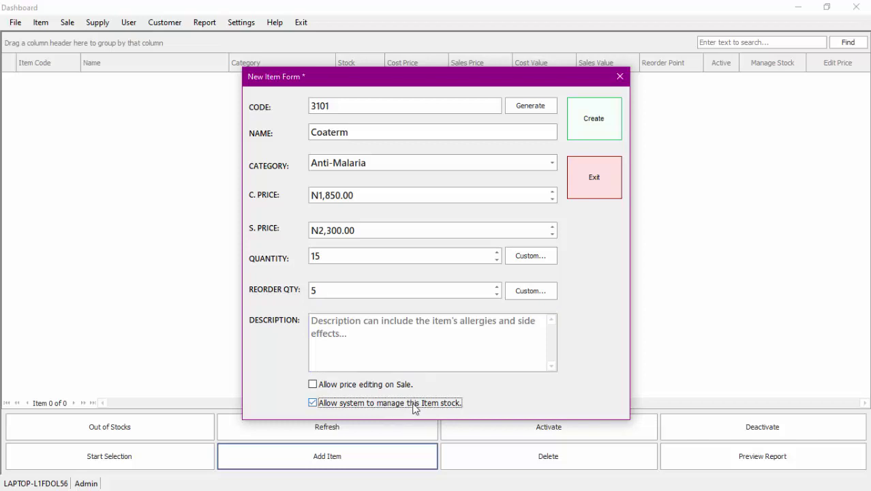
click(602, 114)
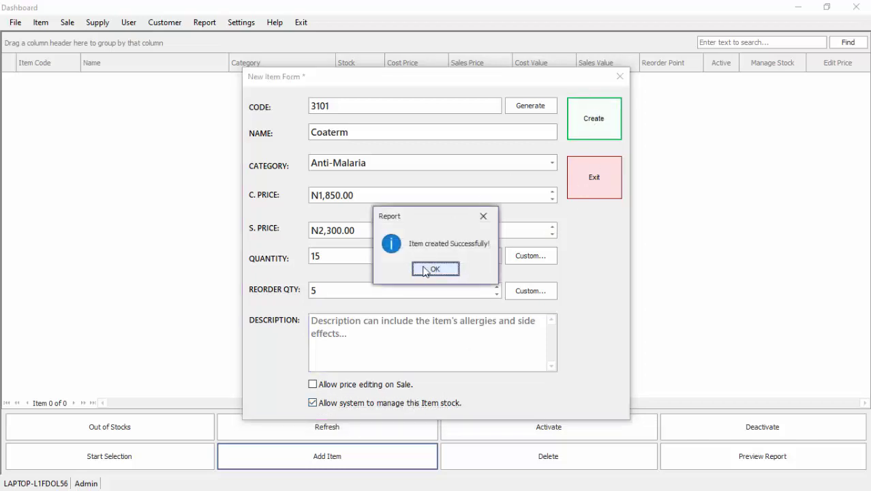
click(424, 270)
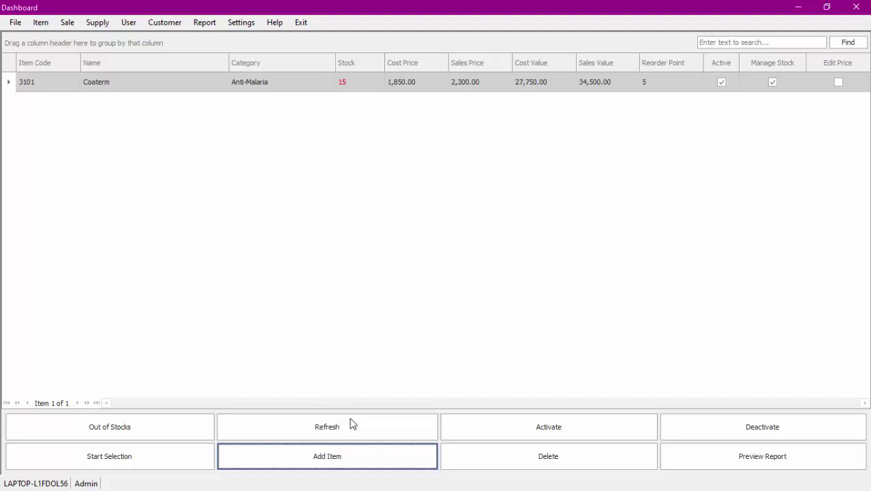
Start another new item with a generated code, the name Paracetamol and the category Anti-Fungi.
click(369, 457)
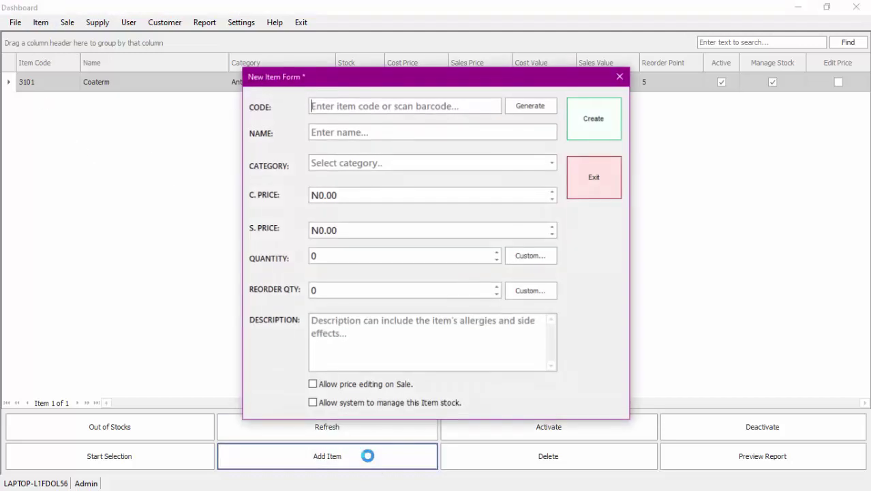
click(524, 109)
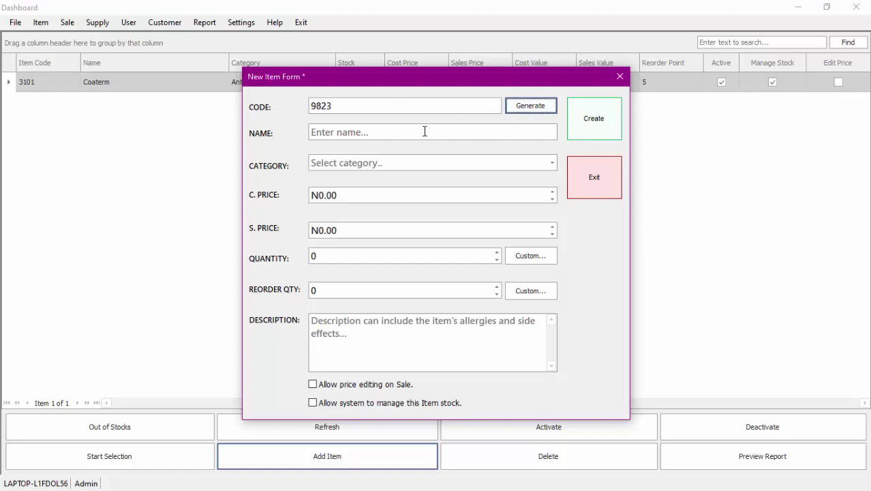
click(414, 129)
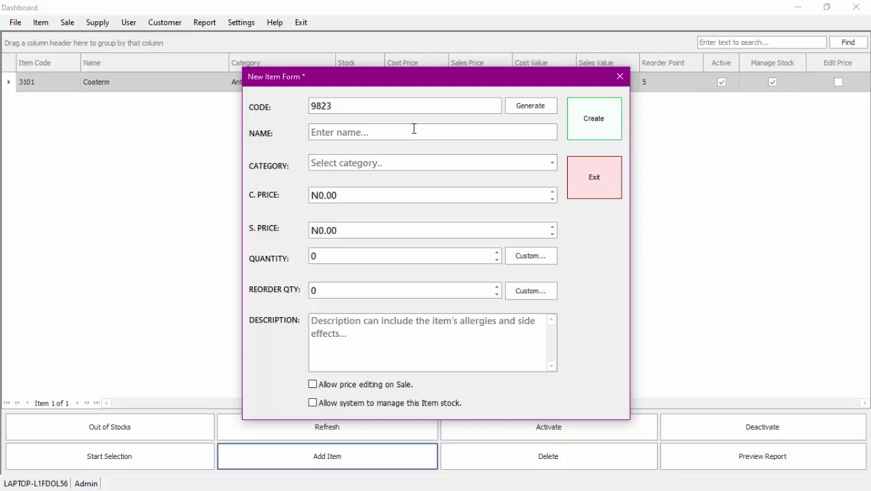
key(shift)
text(Parac)
text(etab)
text(mol)
click(407, 162)
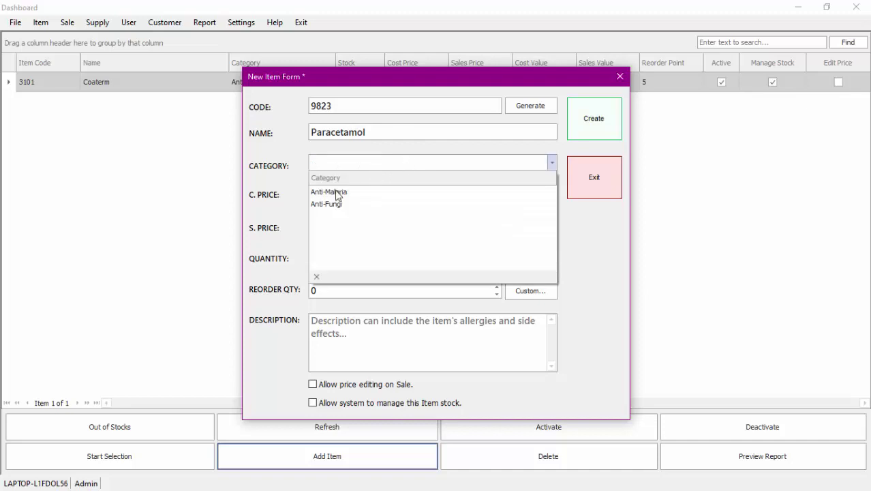
click(315, 204)
Set Paracetamol's cost price to 50 and its sales price to 80.
key(Tab)
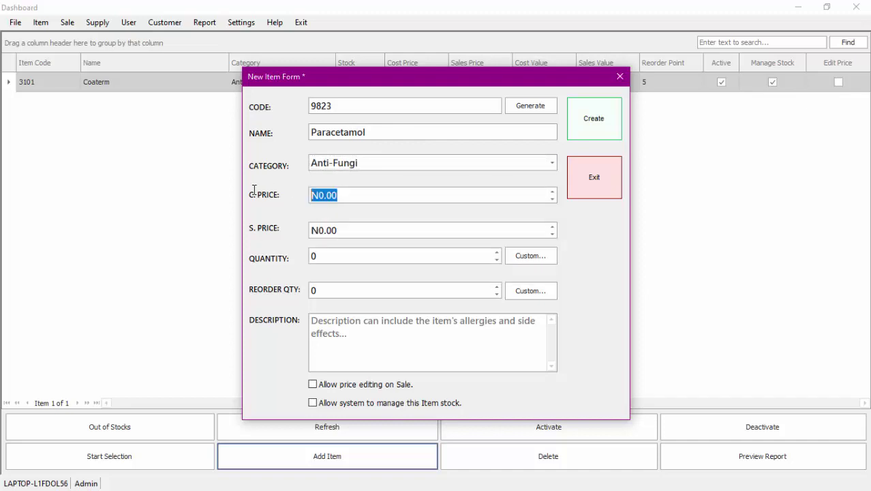
text(5)
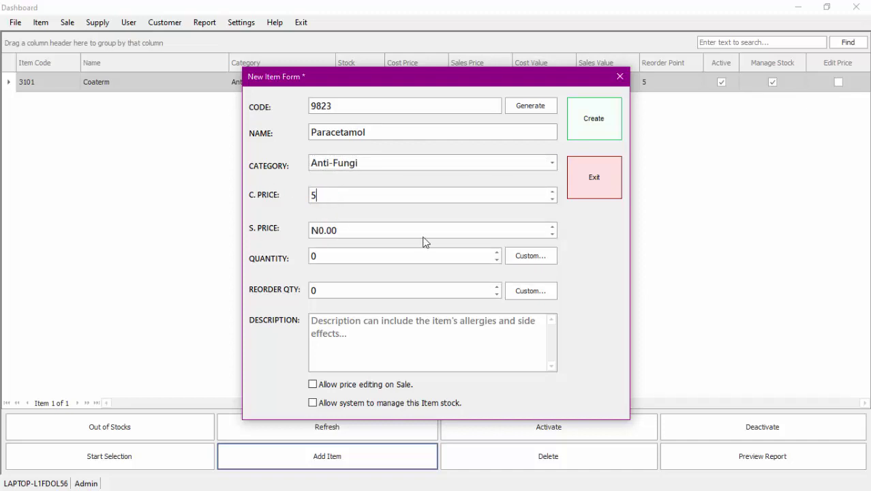
text(0)
drag(365, 225, 292, 228)
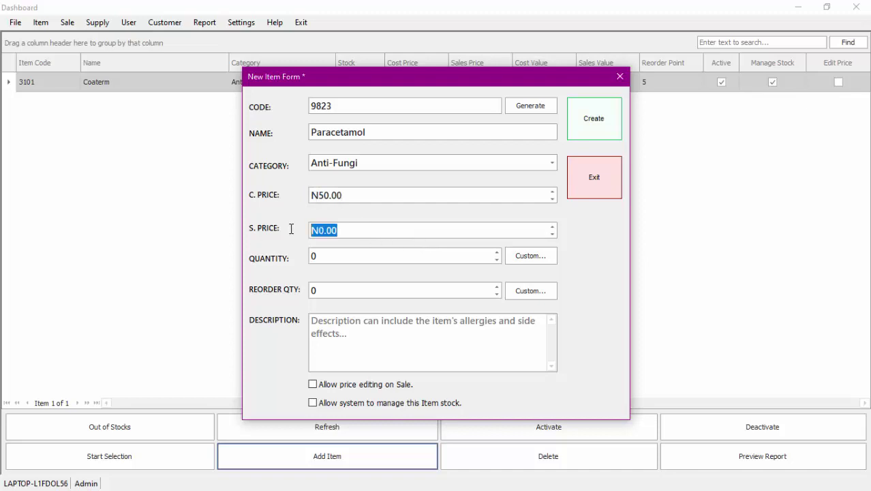
text(80)
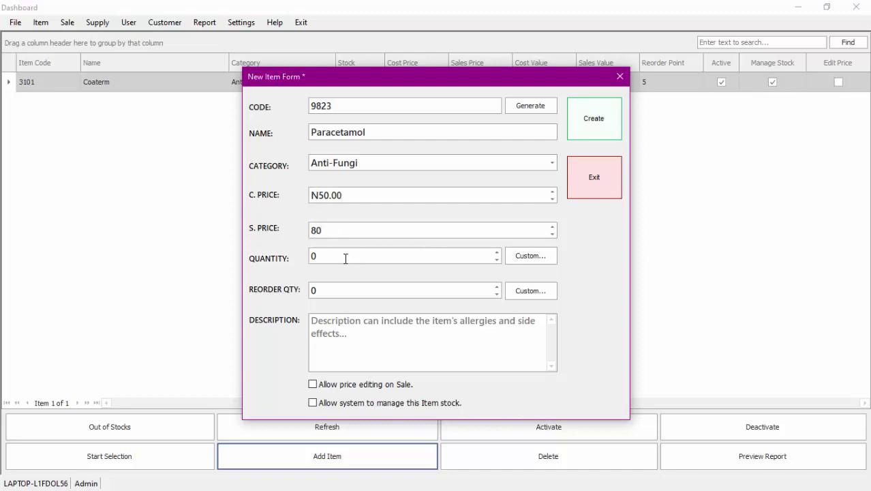
Set Paracetamol's quantity directly to 52.
key(Tab)
text(52)
key(Tab)
Set Paracetamol's custom quantity to 20 units in a packet, 10 packets in a pack and 5 packs.
click(530, 256)
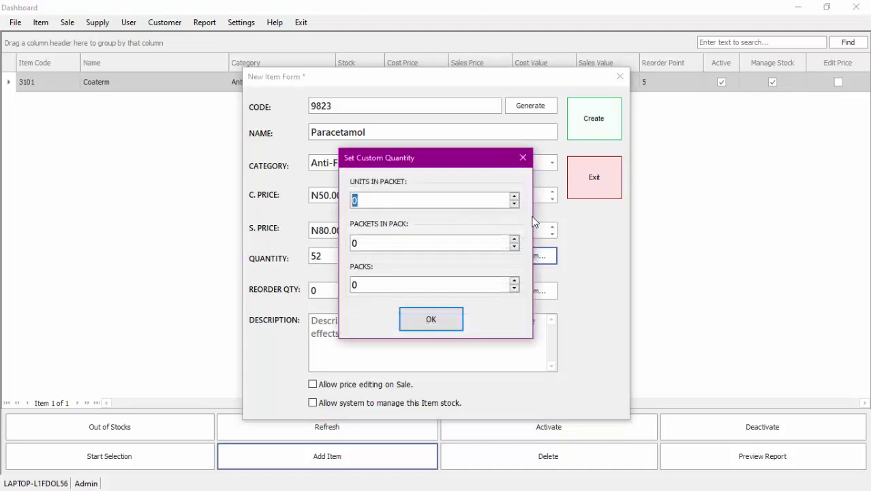
text(20)
key(Tab)
text(10)
click(368, 283)
text(5)
click(438, 325)
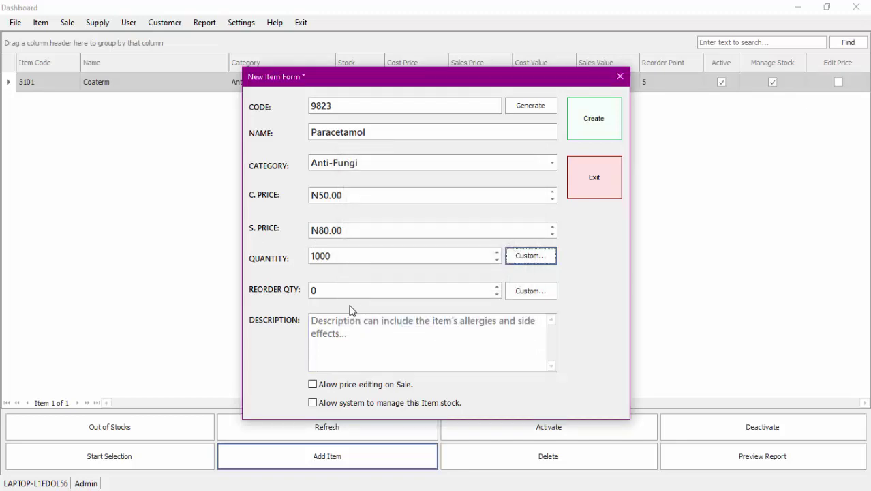
Set the reorder quantity to 800 and create the Paracetamol item with system stock management allowed.
key(Tab)
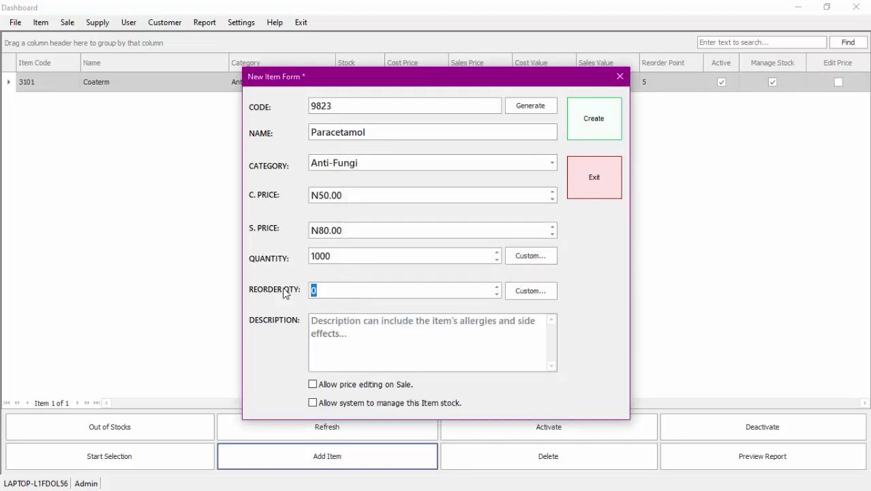
text(800)
click(360, 404)
click(599, 127)
click(426, 271)
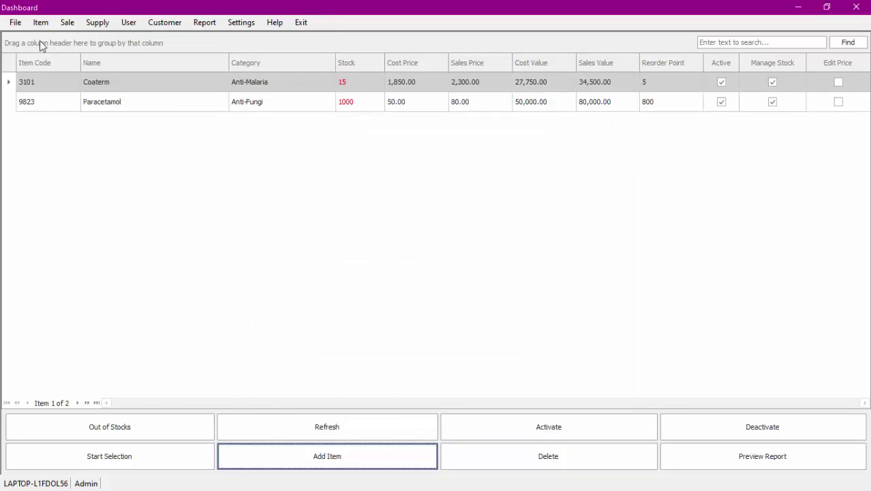
Start the POS Terminal as Admin.
click(19, 27)
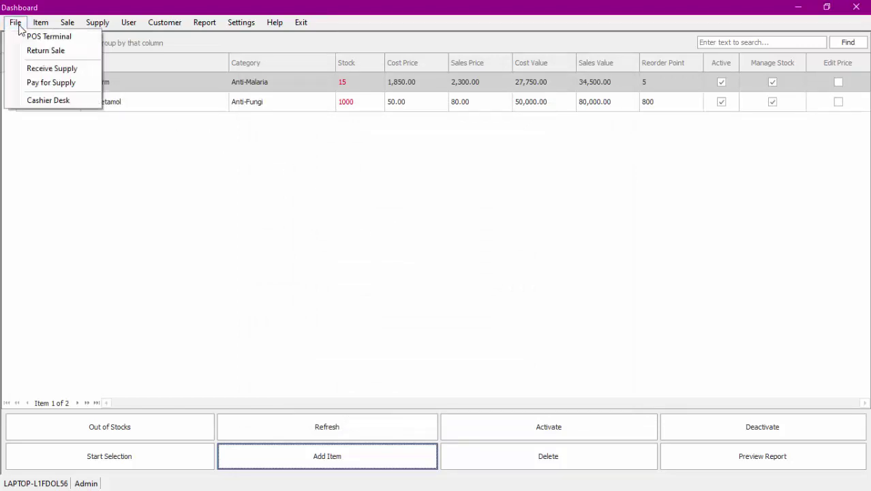
click(24, 36)
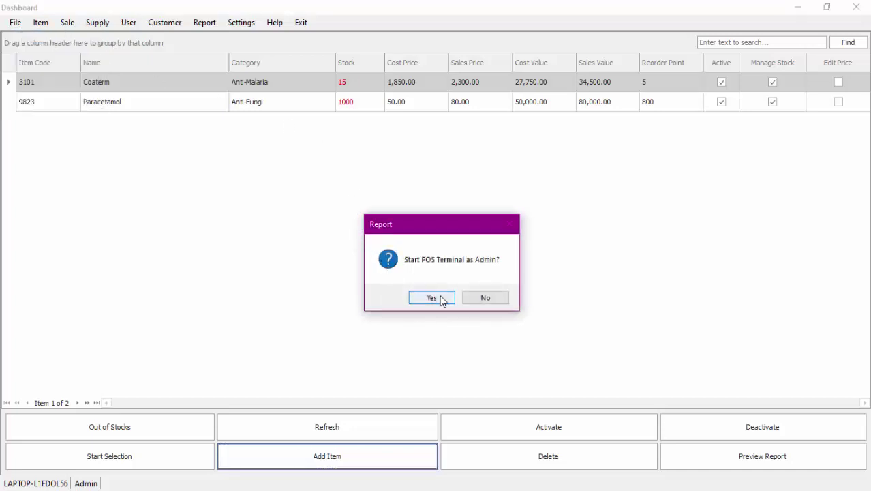
click(432, 298)
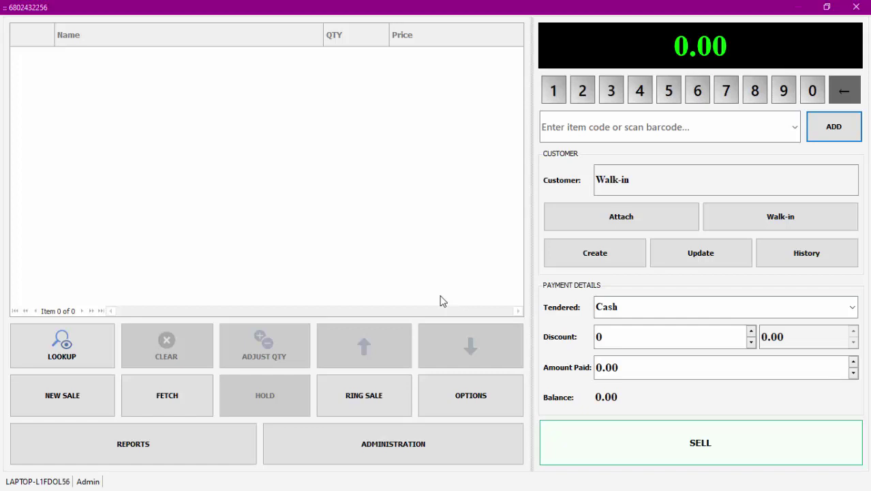
Open the item lookup and view the items in the Anti-Fungi and Anti-Malaria categories.
click(78, 354)
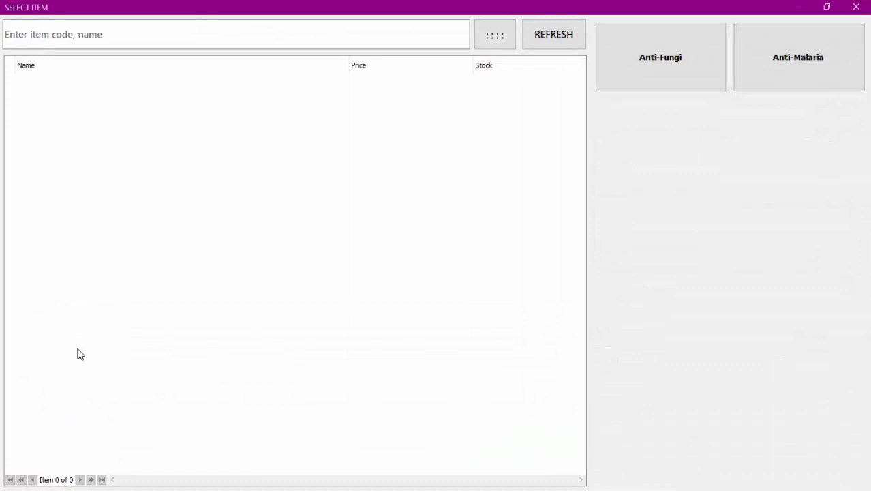
click(643, 74)
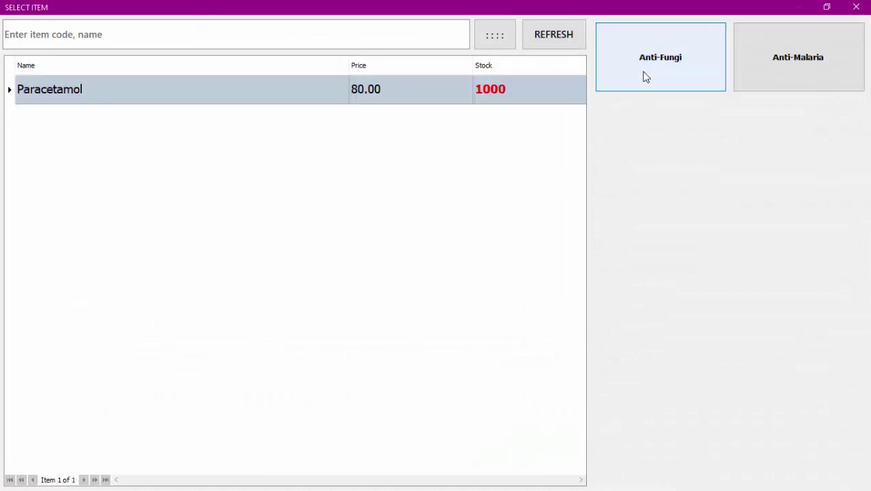
click(833, 60)
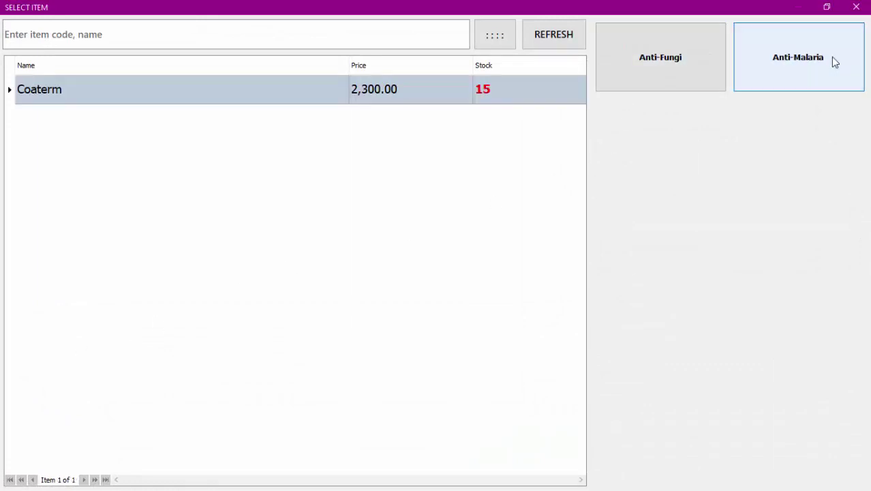
Bring up the on-screen keyboard, search the items for "CO" and clear the search.
click(497, 34)
click(162, 433)
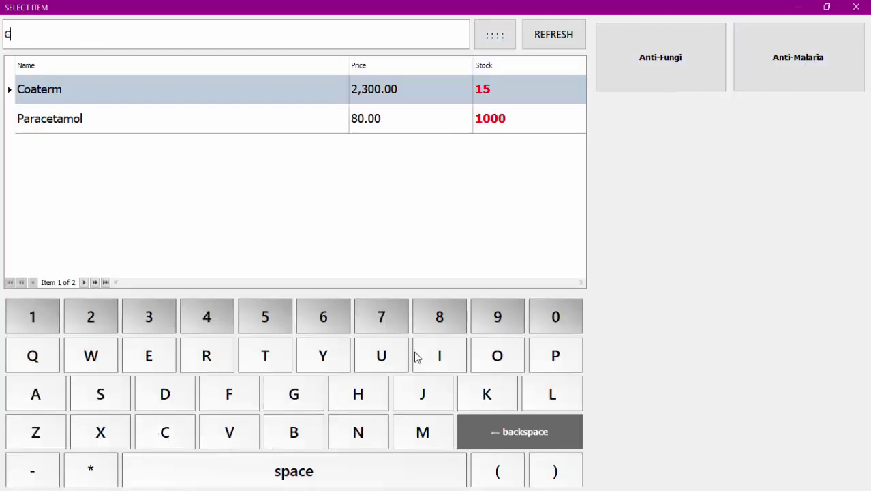
click(508, 358)
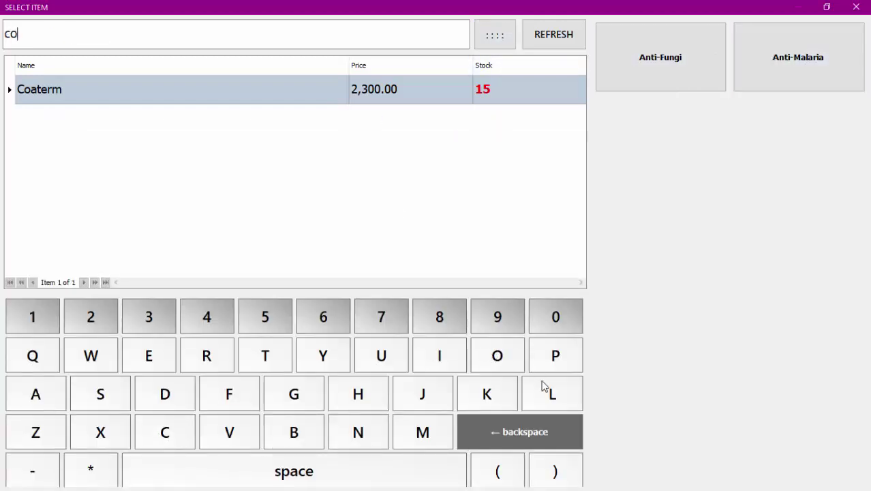
click(528, 429)
click(528, 429)
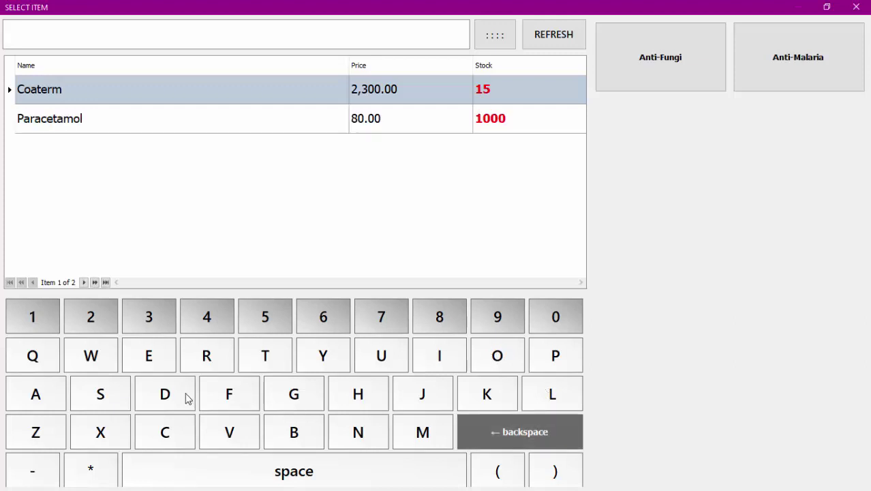
Search the items for "PAR" and add Paracetamol to the sale.
click(555, 357)
click(37, 394)
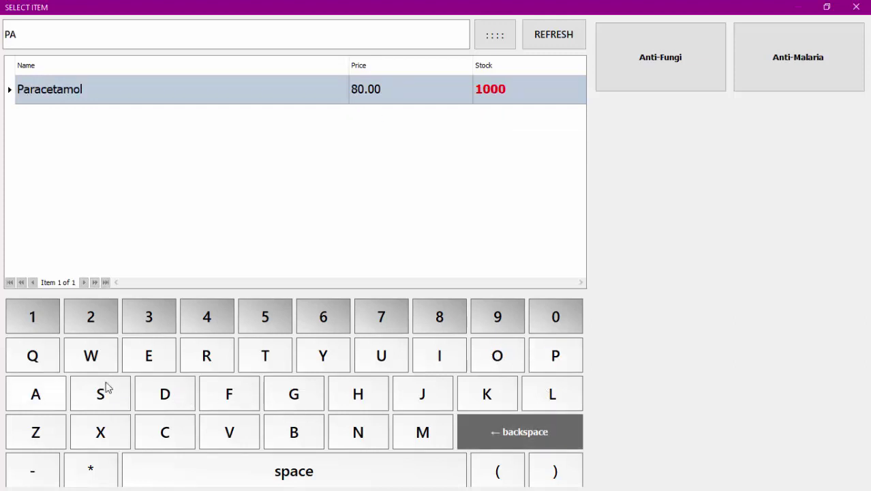
click(222, 361)
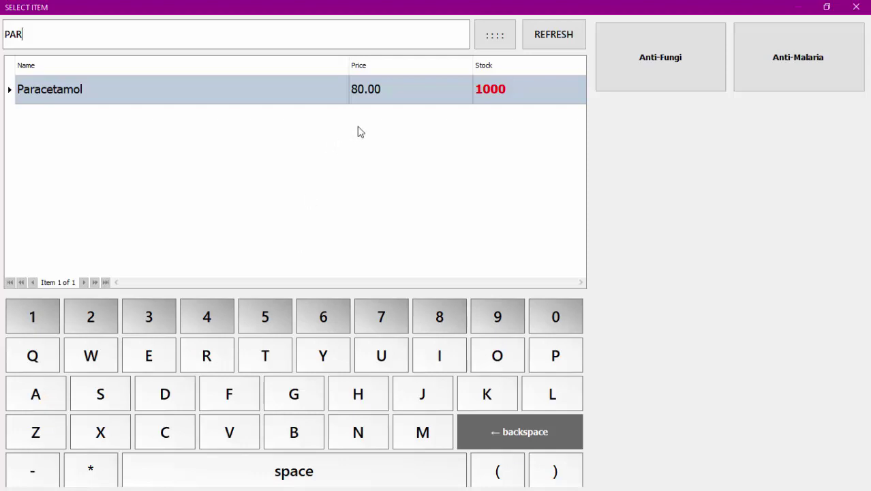
click(392, 92)
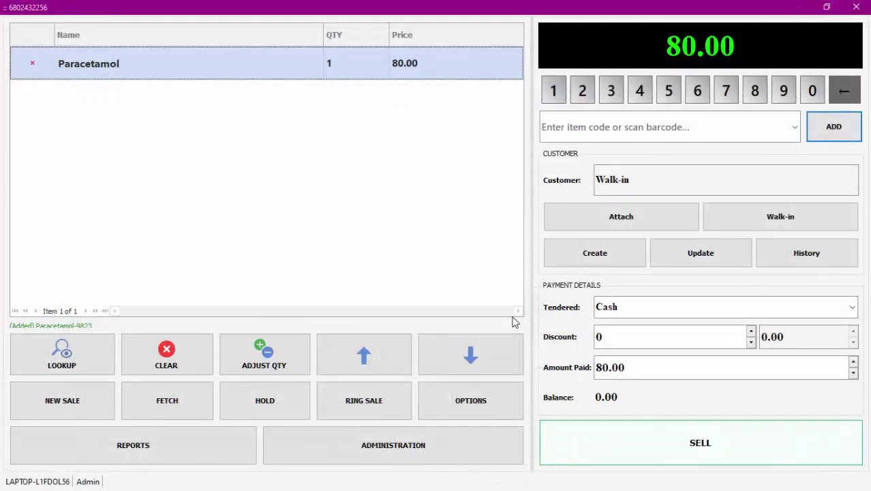
Adjust the Paracetamol quantity in the sale to 3.
click(264, 355)
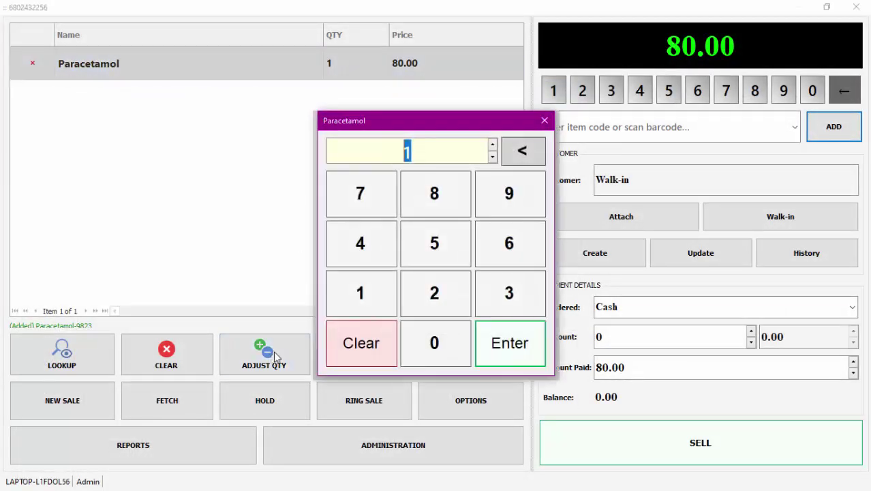
click(517, 292)
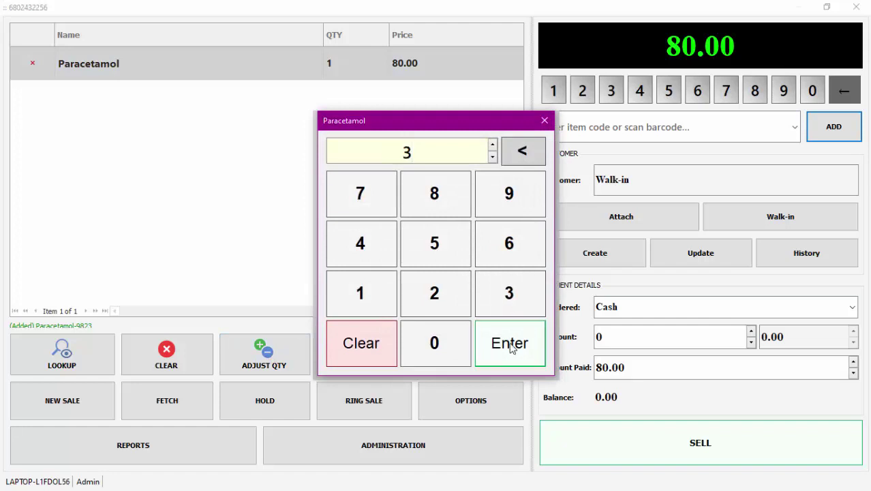
click(512, 347)
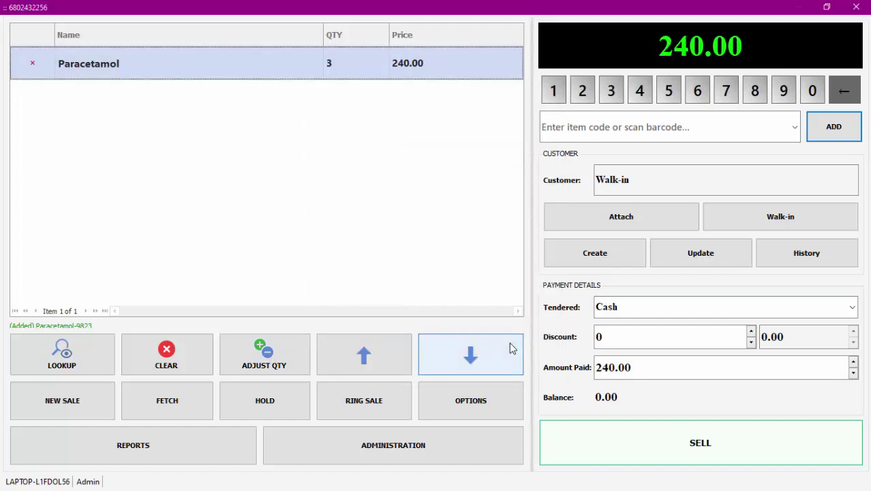
Look up the Anti-Malaria category and add Coaterm to the sale.
click(72, 365)
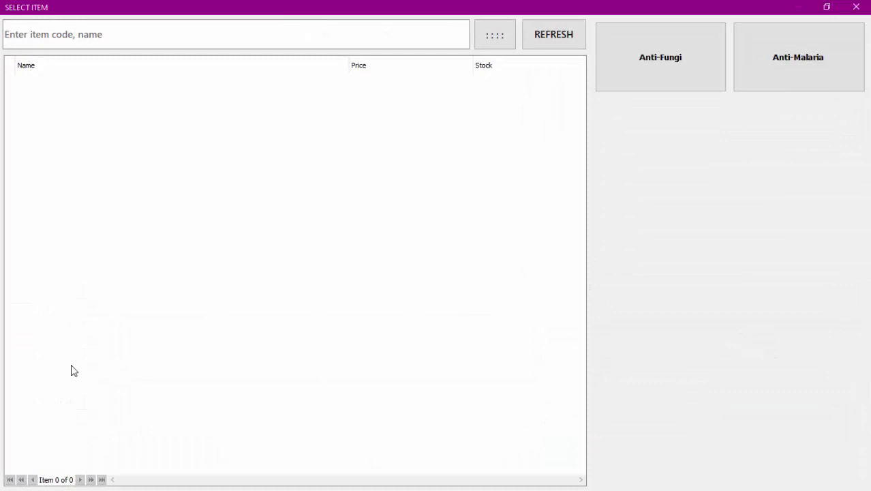
click(690, 79)
click(790, 67)
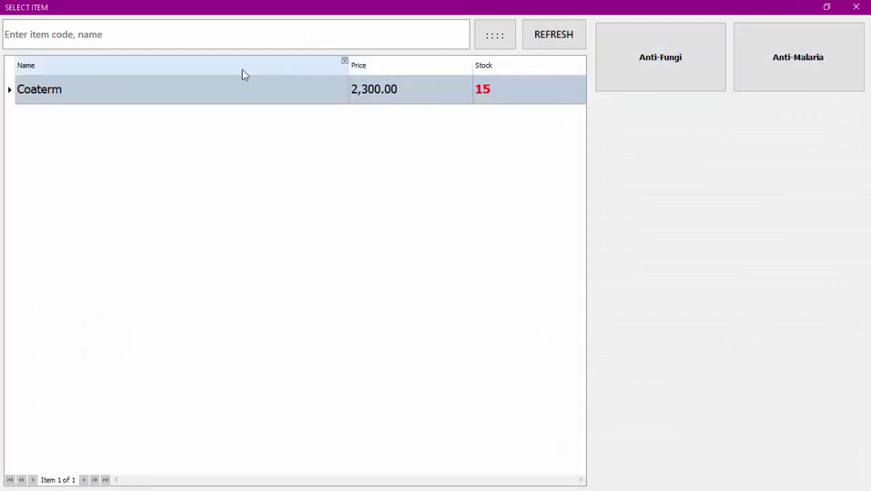
double_click(219, 97)
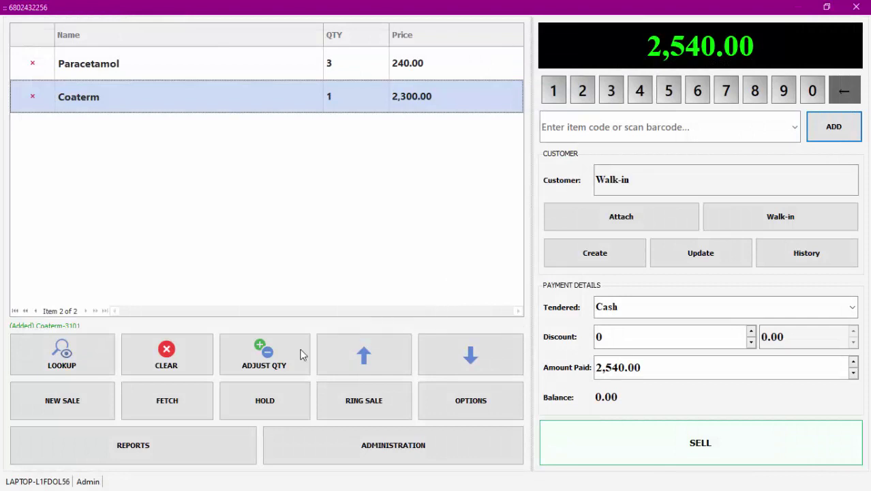
Adjust the Coaterm quantity in the sale to 2.
click(302, 355)
click(436, 297)
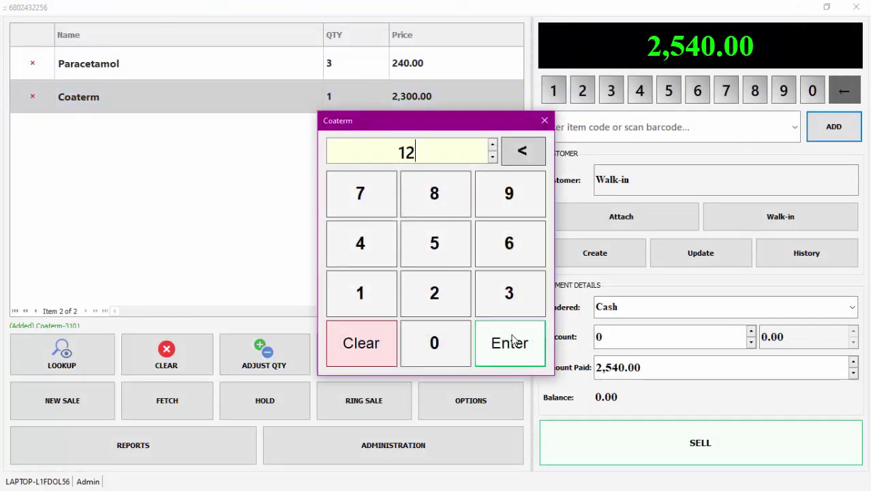
click(522, 150)
click(523, 150)
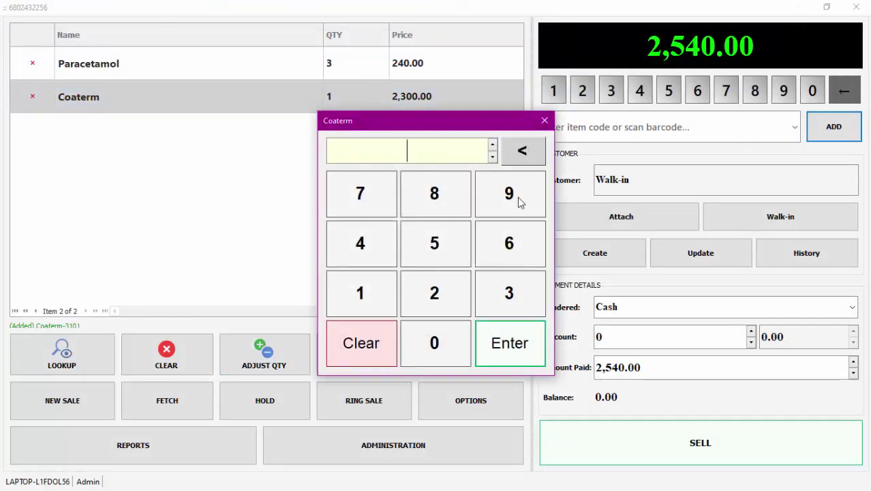
click(451, 298)
click(514, 351)
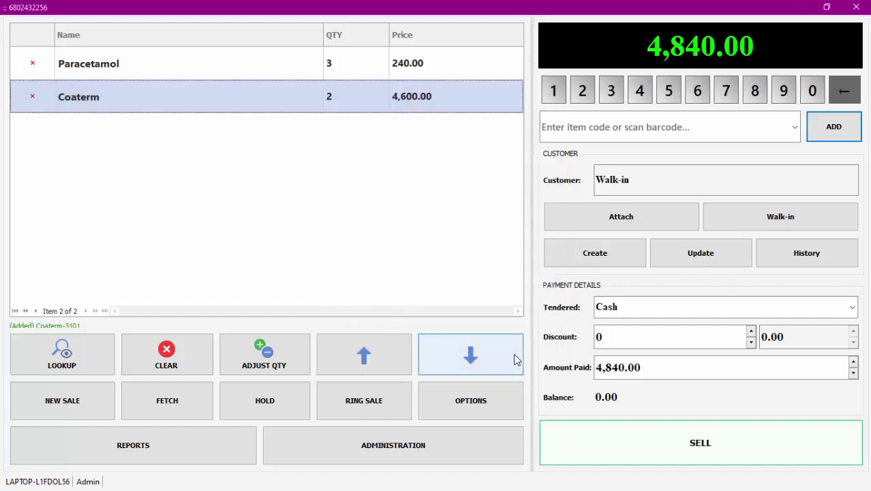
Apply a discount of 10 percent to the payment and complete the sale.
click(622, 350)
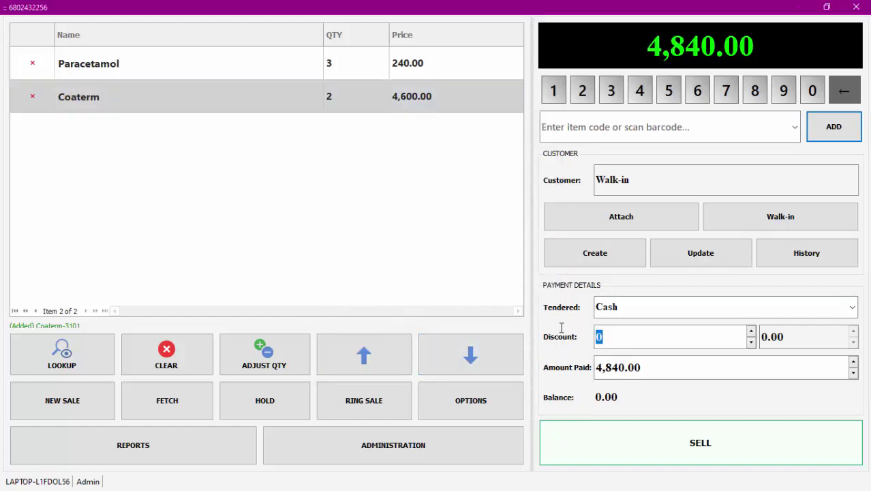
text(10)
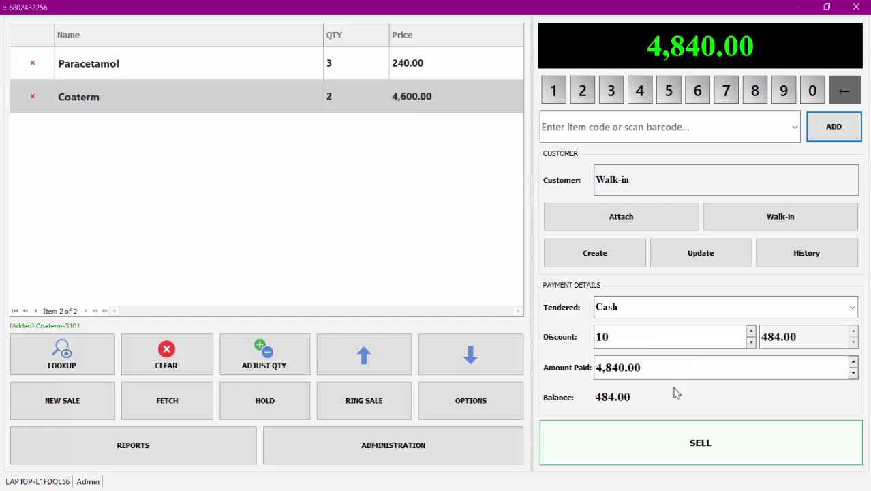
click(630, 447)
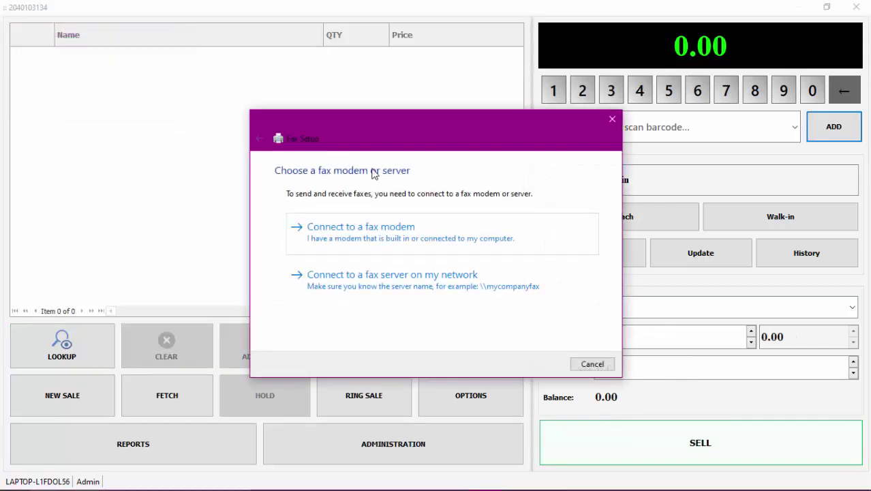
Cancel the fax server setup and close the new fax message holding the receipt.
click(481, 285)
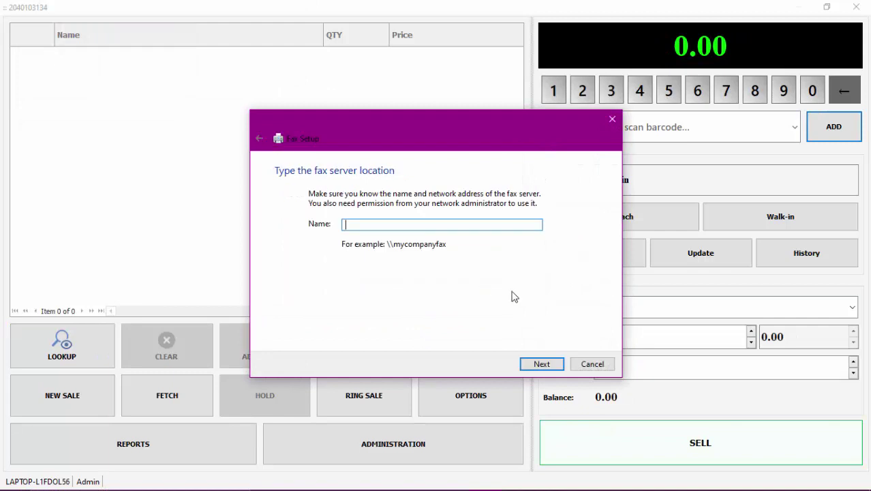
click(593, 364)
click(526, 278)
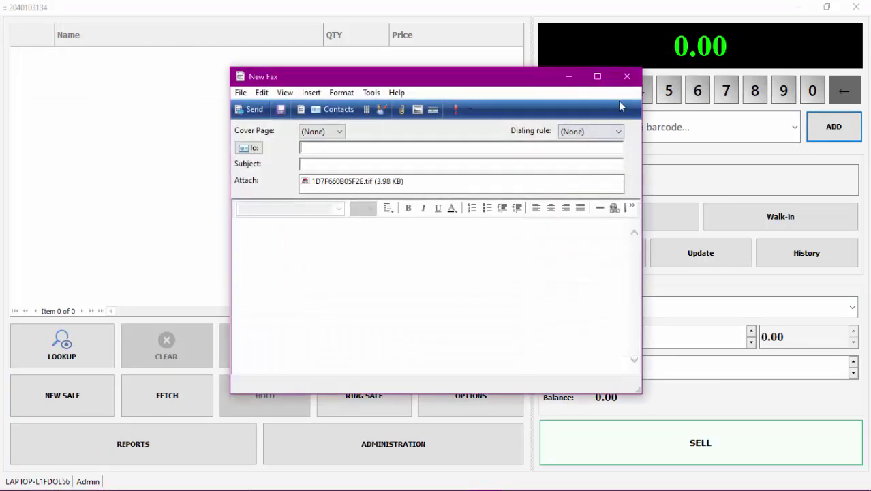
click(624, 79)
click(400, 265)
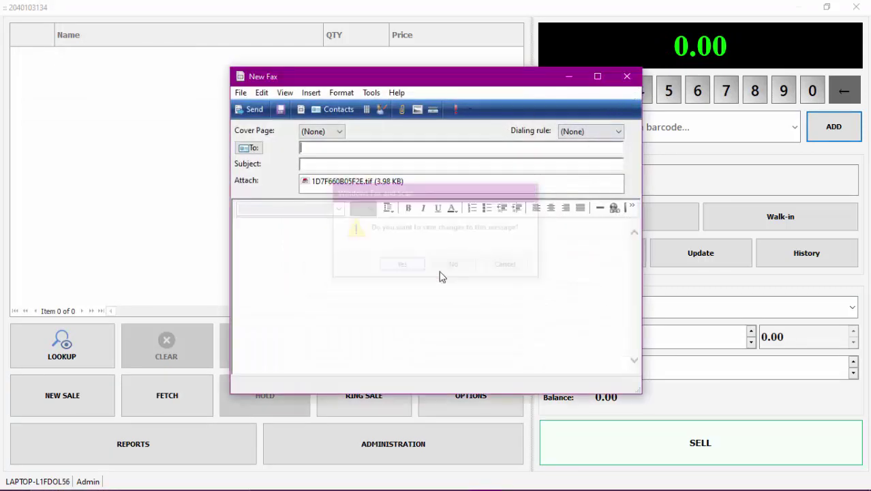
click(440, 279)
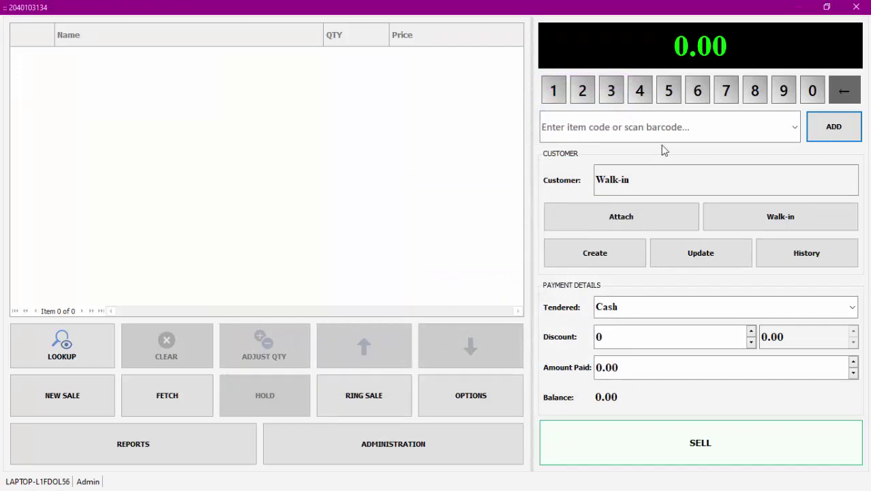
Return to the administration dashboard and open the date filter for the sales list.
click(413, 444)
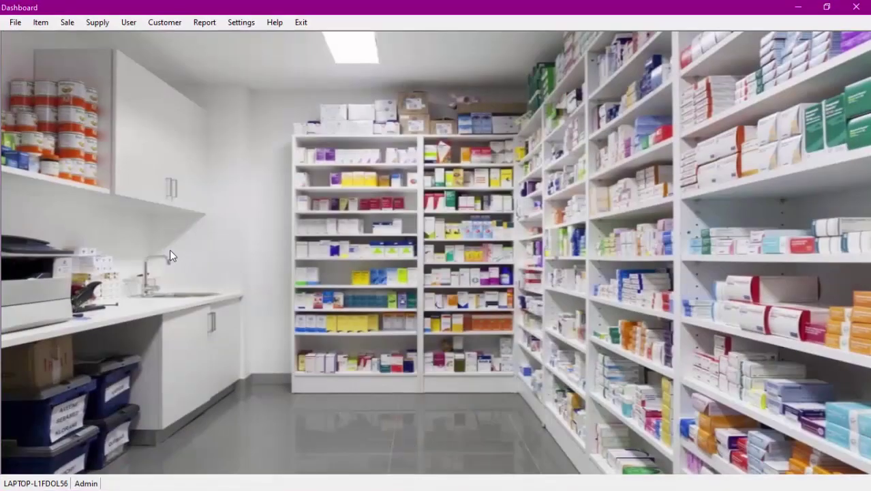
click(71, 23)
click(77, 37)
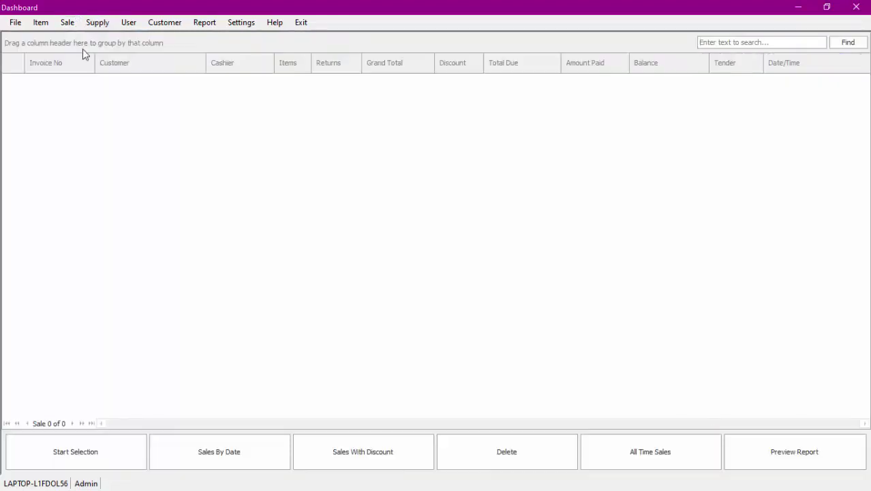
click(214, 455)
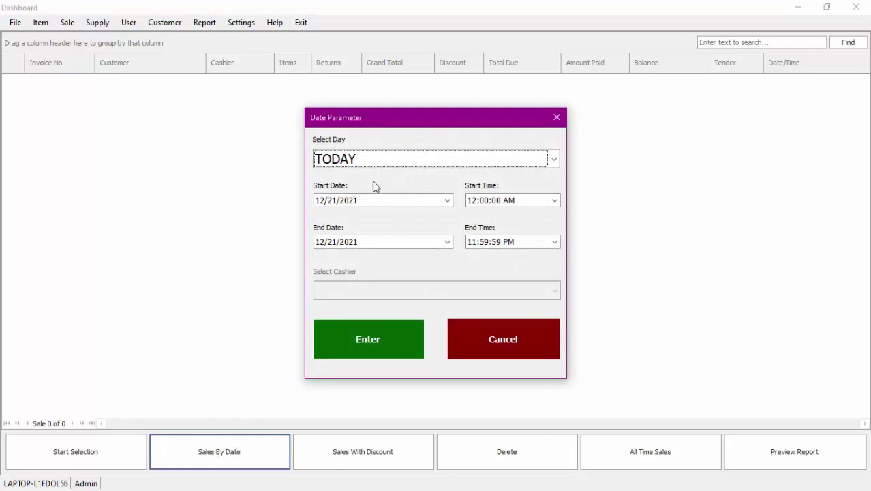
Try the Yesterday, This Week and This Year periods in the sales date filter.
click(376, 158)
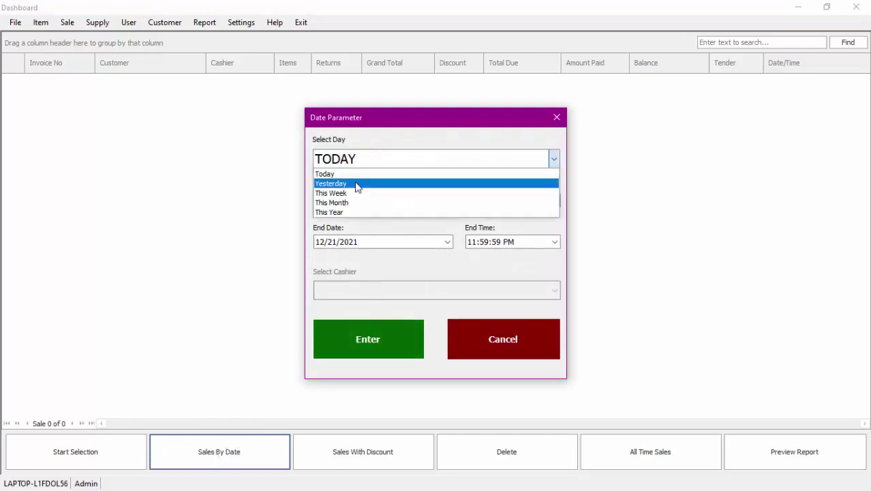
click(356, 185)
click(366, 167)
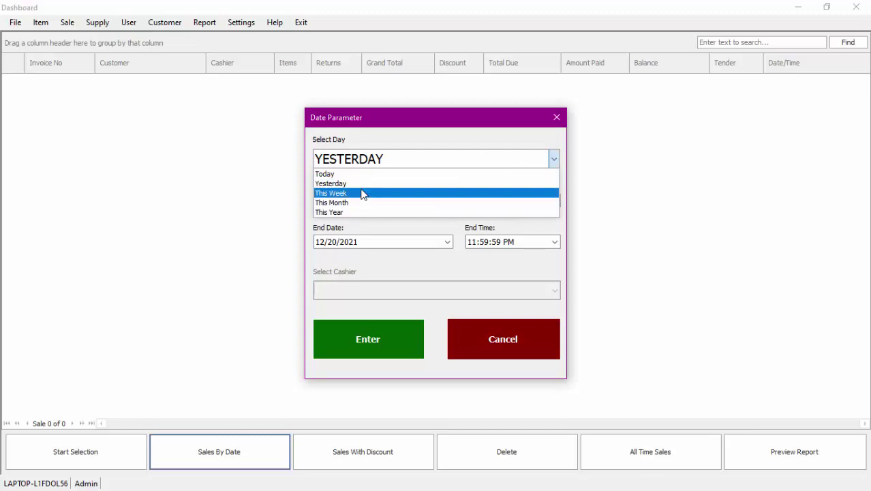
click(362, 193)
click(368, 162)
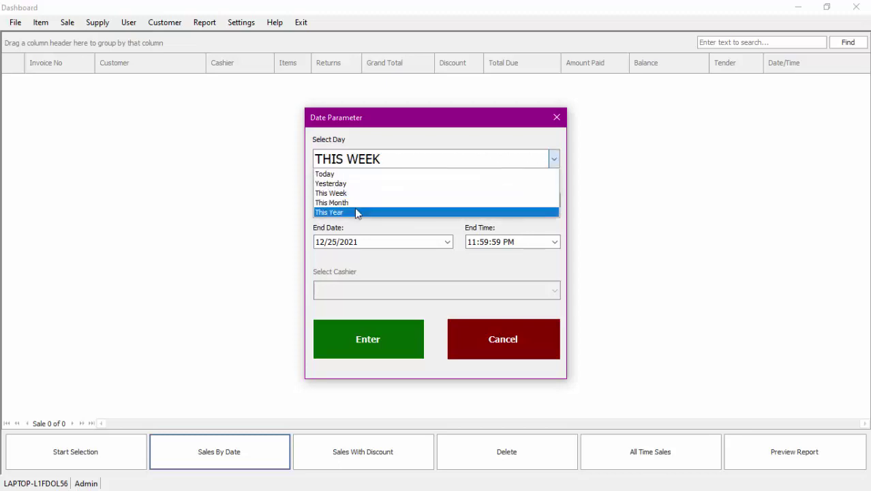
click(354, 211)
Set the sales period to Today and list the matching sales.
click(364, 165)
click(356, 175)
click(374, 329)
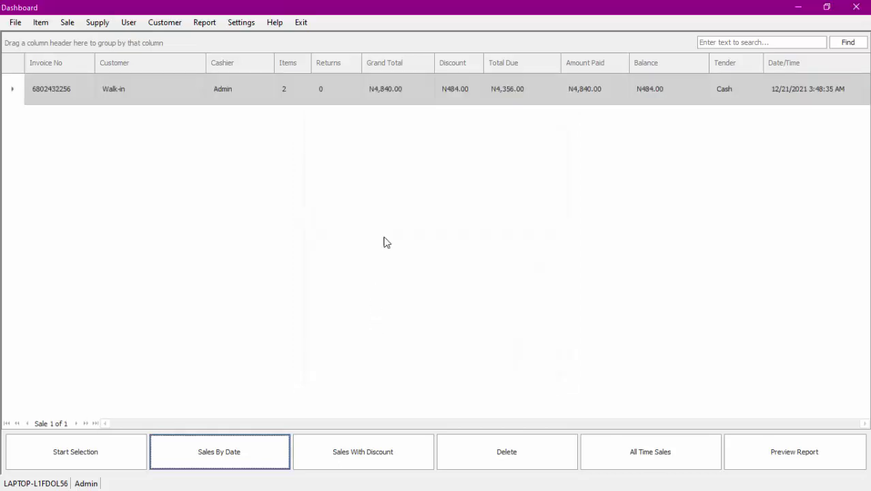
Filter the sales list by date to show only the sales from Yesterday.
click(246, 447)
click(354, 165)
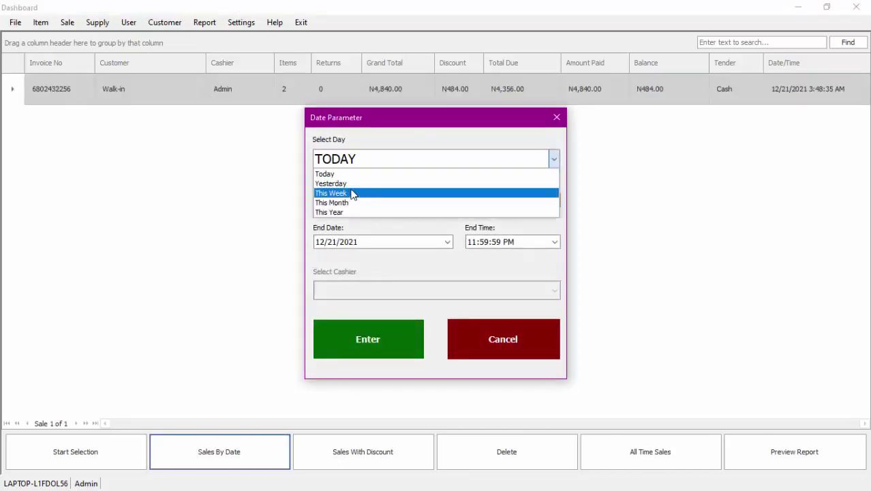
click(353, 182)
click(374, 329)
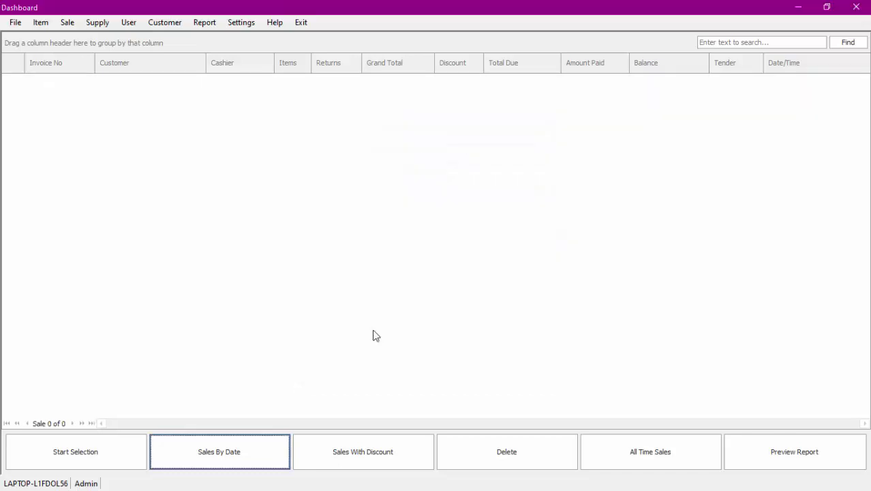
List the all-time sales, preview their sales report, and close the preview.
click(647, 462)
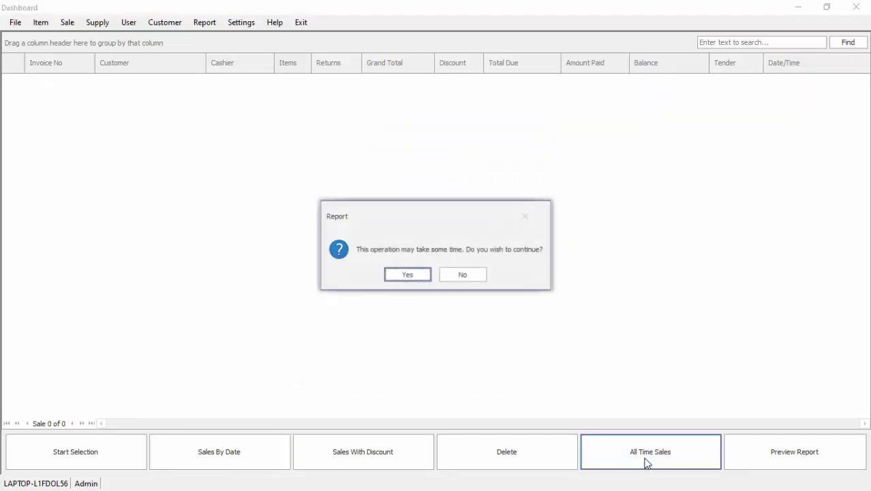
click(406, 279)
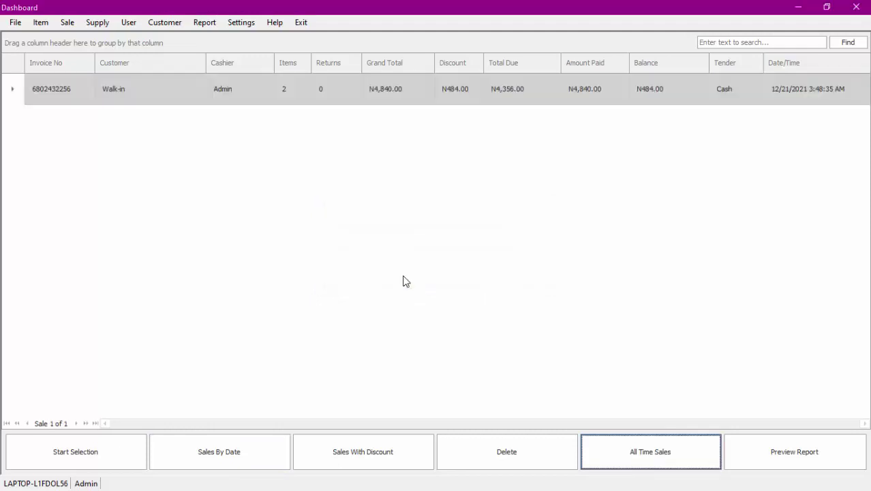
click(793, 454)
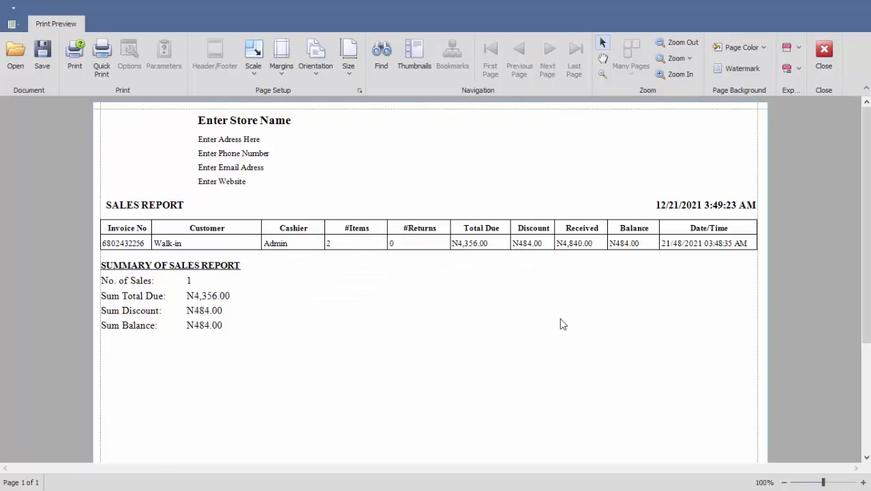
click(825, 60)
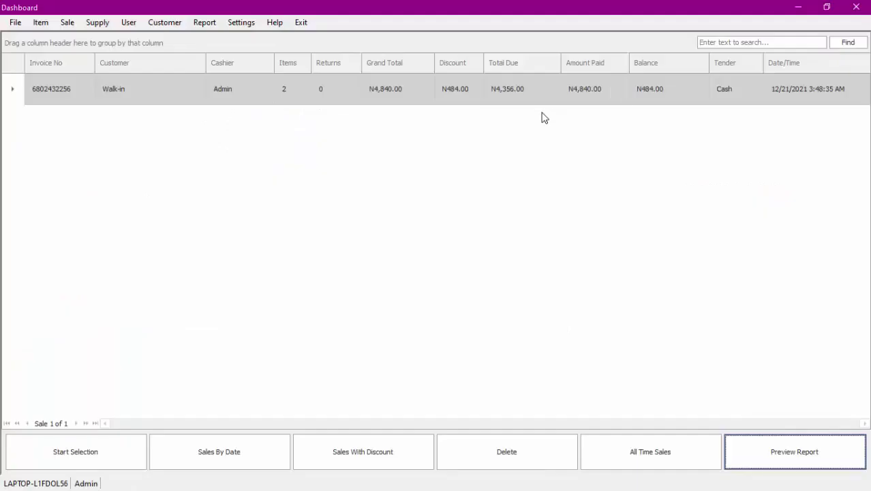
Preview the sales Flash Report for Today without choosing a cashier, and close the preview.
click(207, 23)
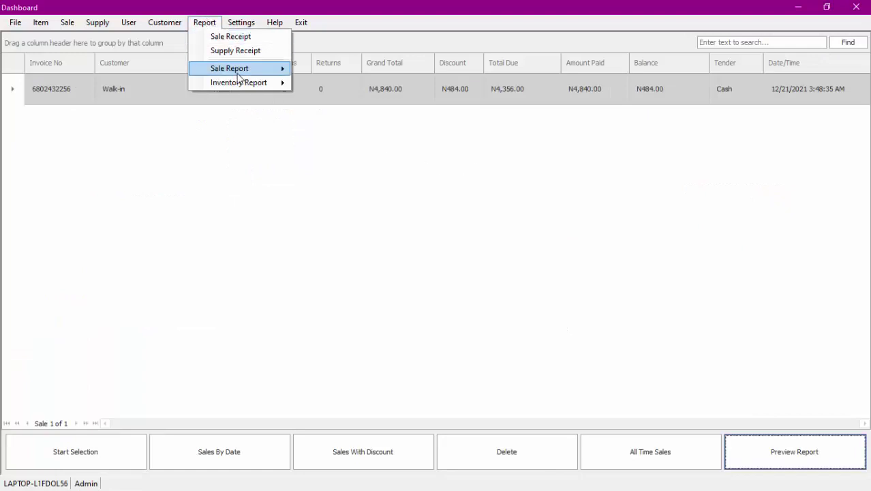
mouse_move(246, 68)
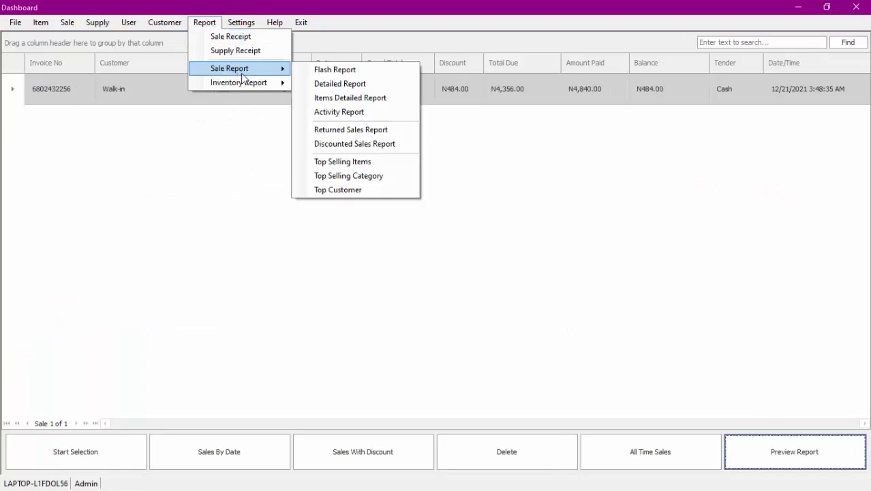
click(348, 71)
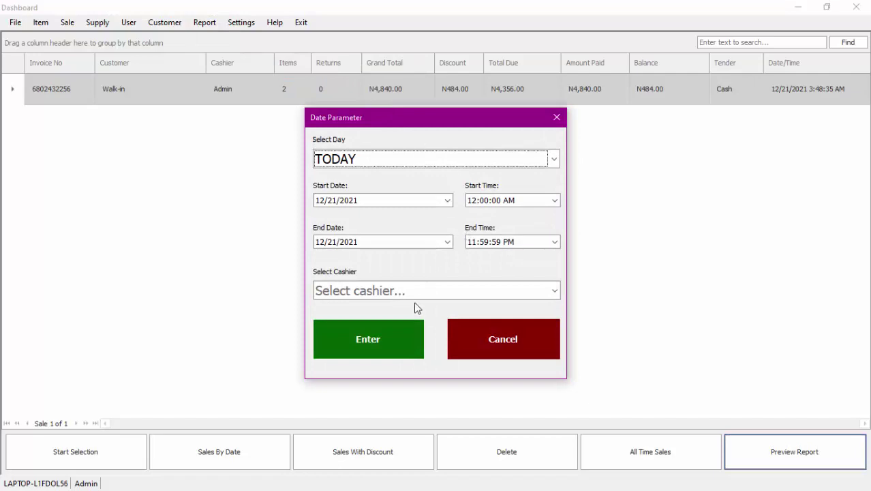
click(395, 341)
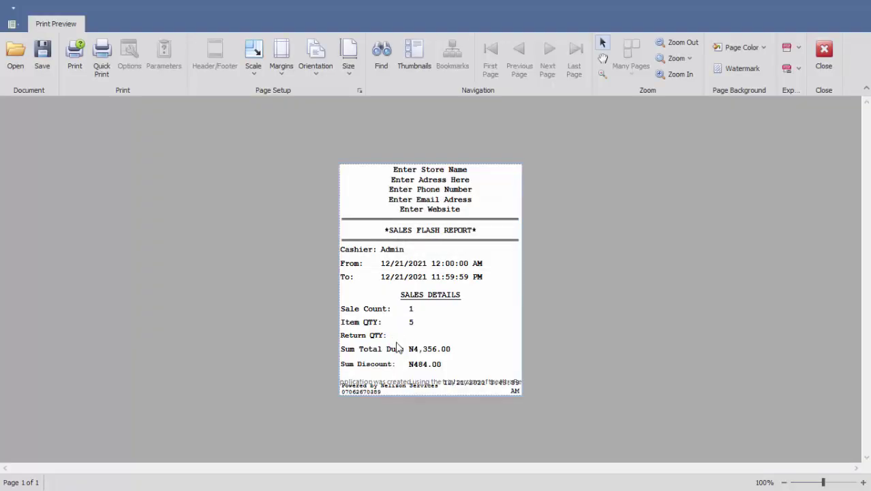
click(823, 55)
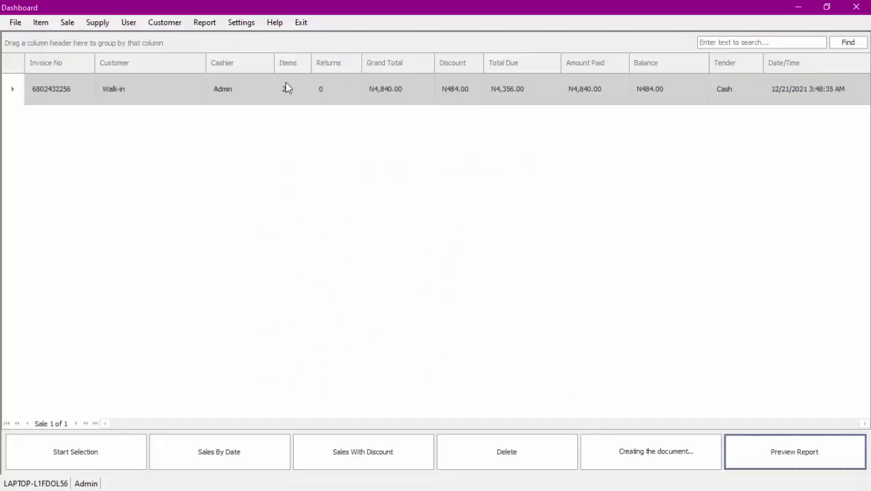
Preview the sales Activity Report for Today without choosing a cashier, and close the preview.
click(204, 22)
mouse_move(216, 68)
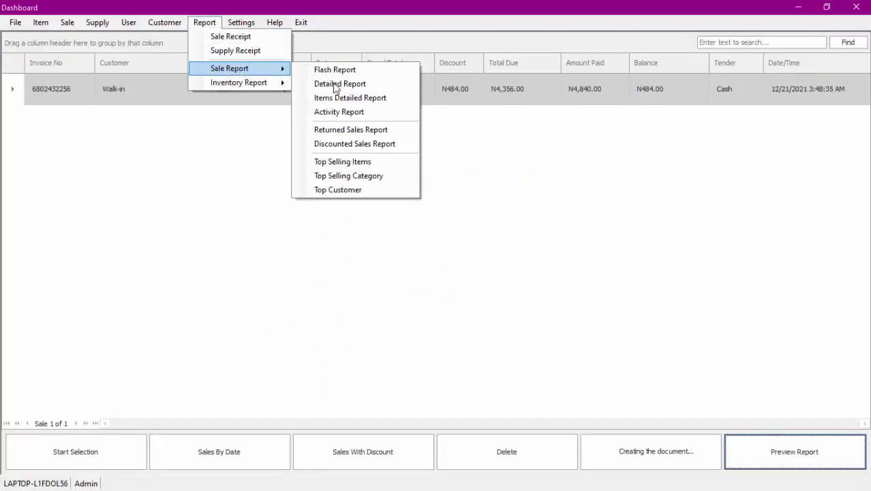
click(354, 111)
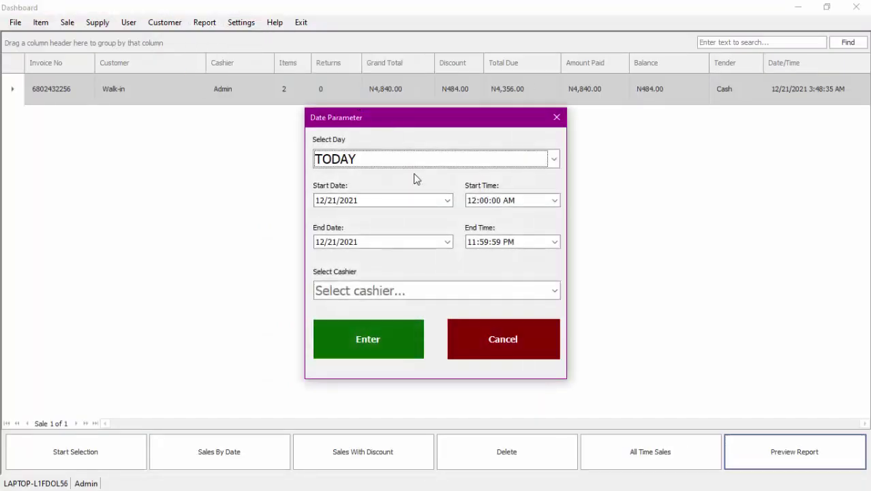
click(390, 351)
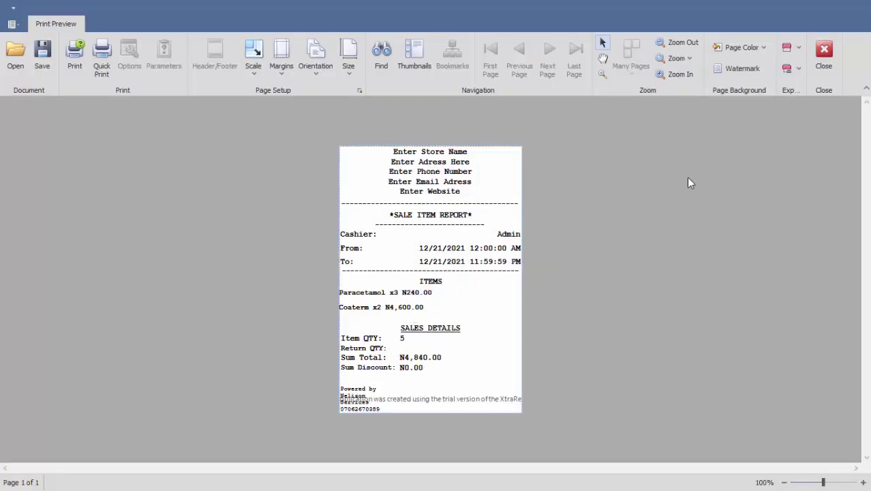
click(833, 62)
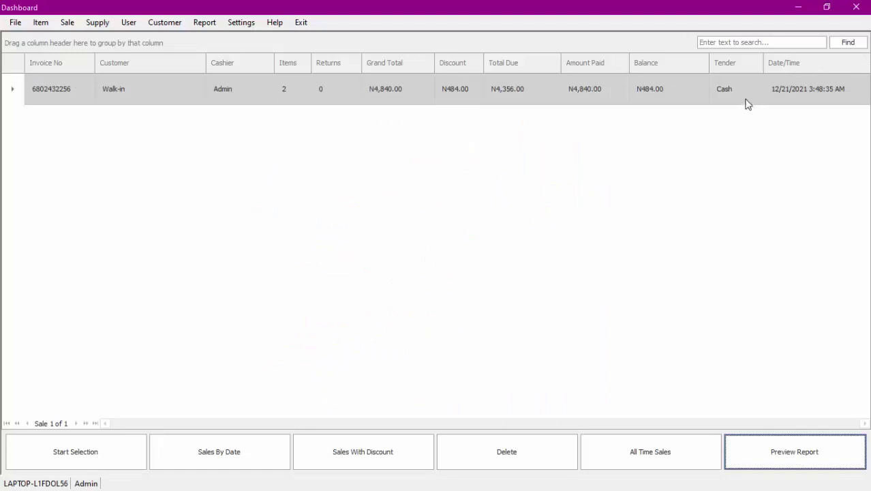
Review the store information and return deadline in the Store Settings, and close them without changes.
click(241, 23)
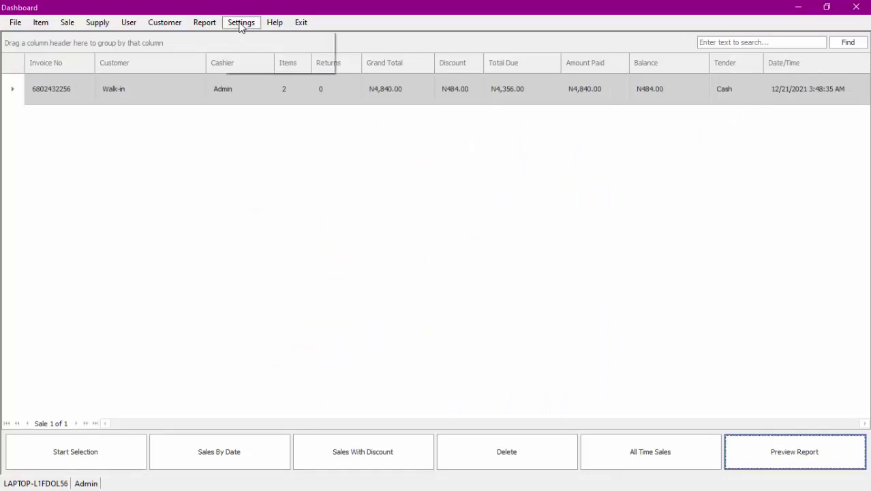
click(254, 36)
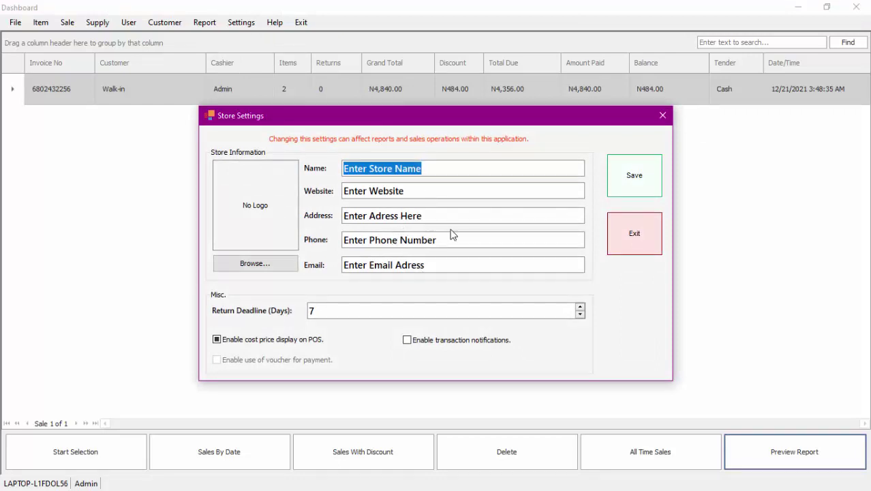
click(663, 115)
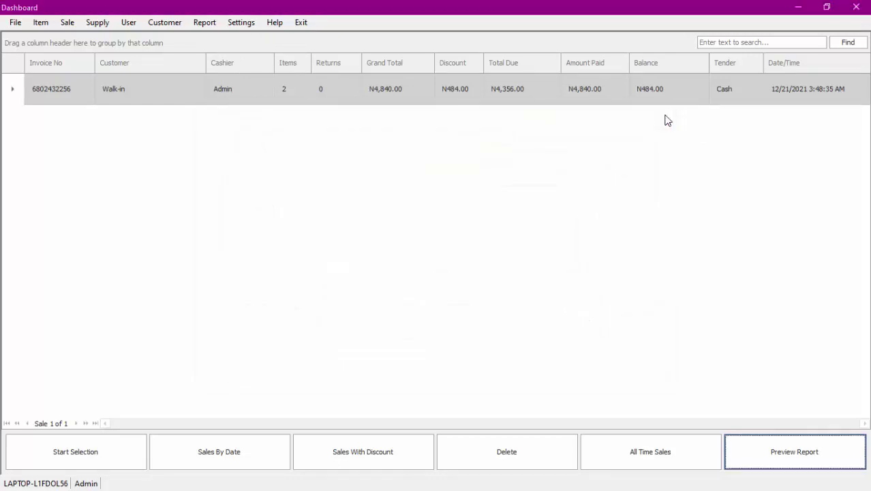
View the role list in Role Management and the user accounts in User Management.
click(129, 24)
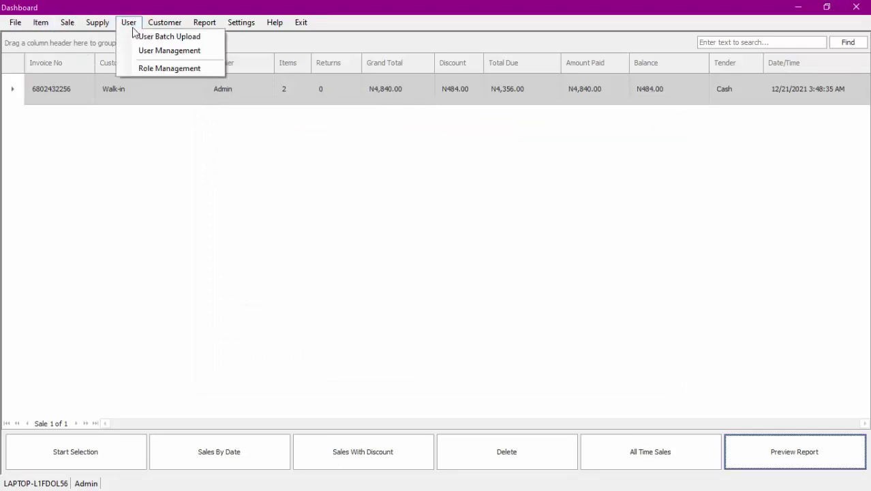
click(161, 68)
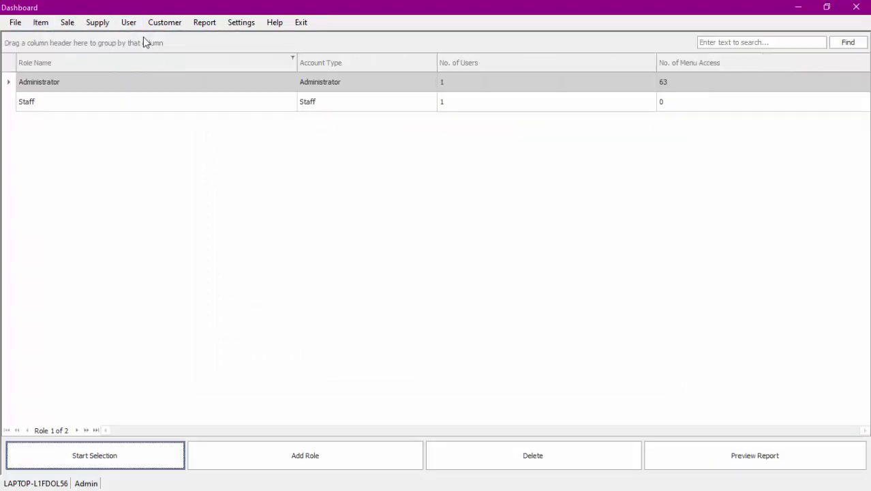
click(131, 23)
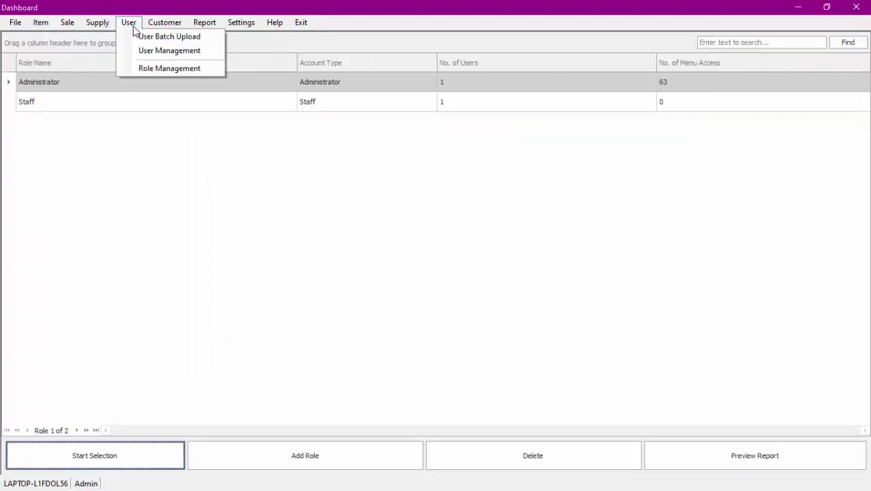
click(171, 52)
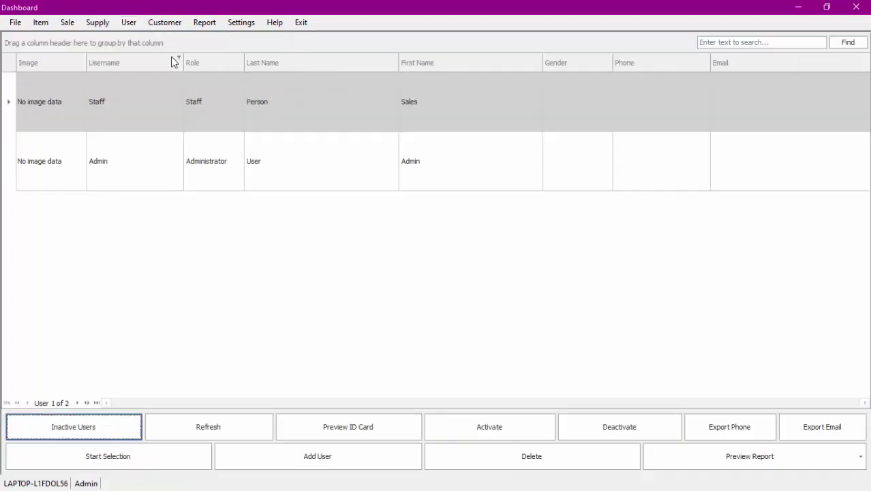
Open the About information showing the program's version and license details.
click(274, 23)
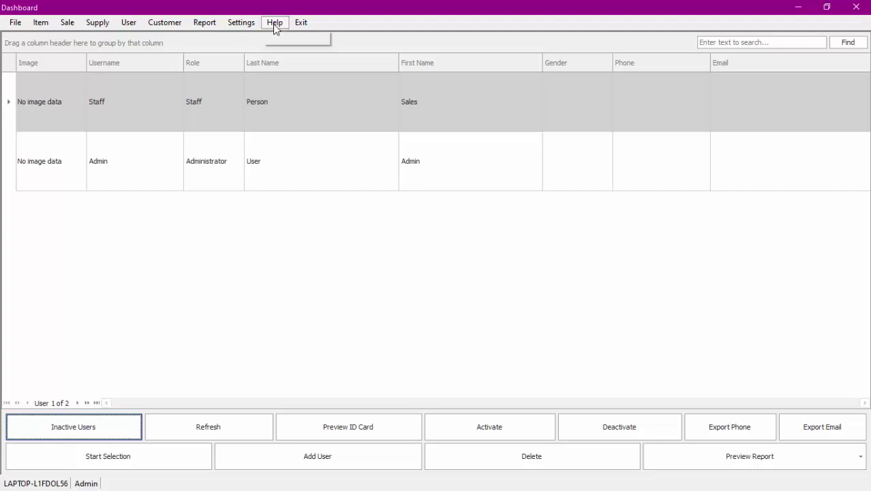
click(294, 37)
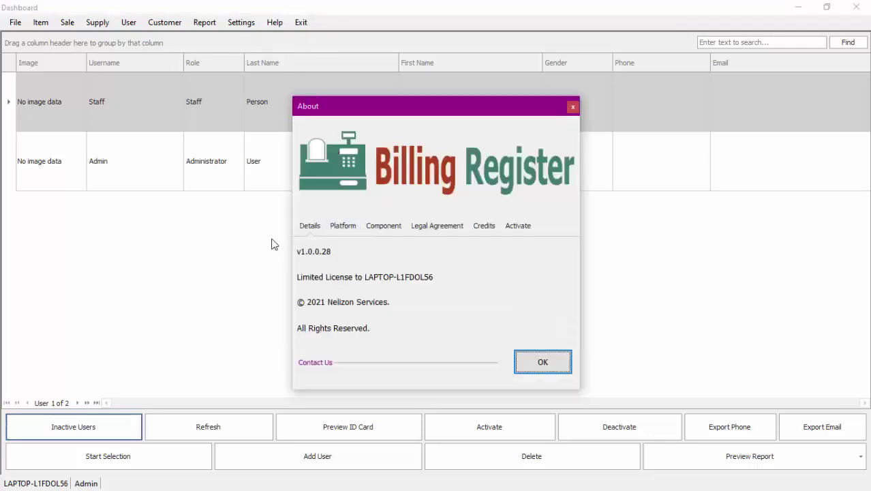